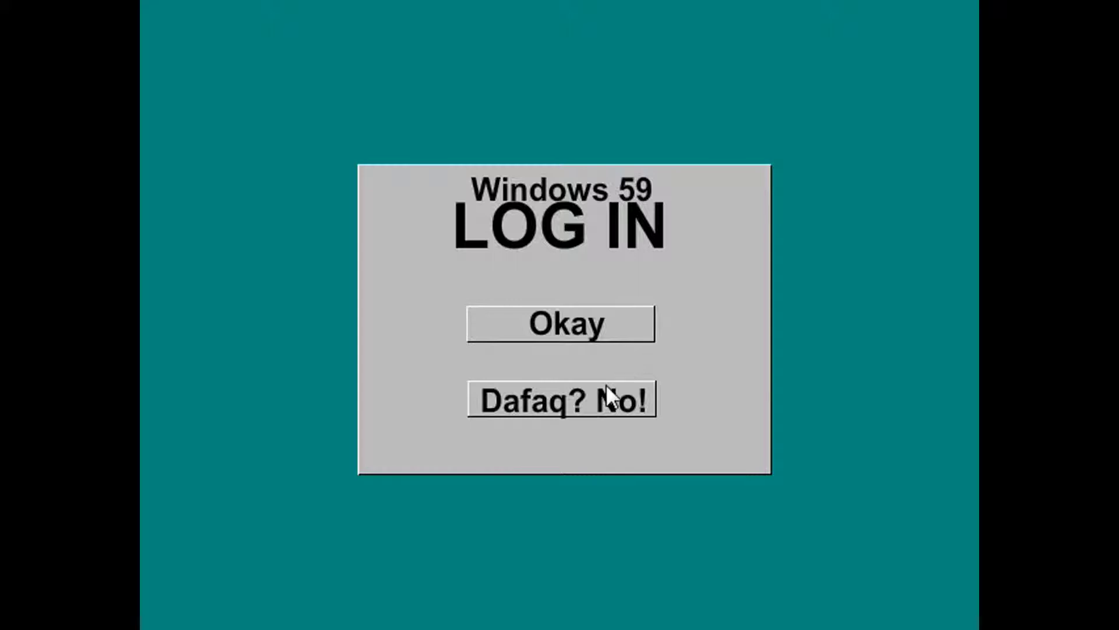
# Log in and launch maze.exe from the My Documents folder.
pyautogui.click(617, 328)
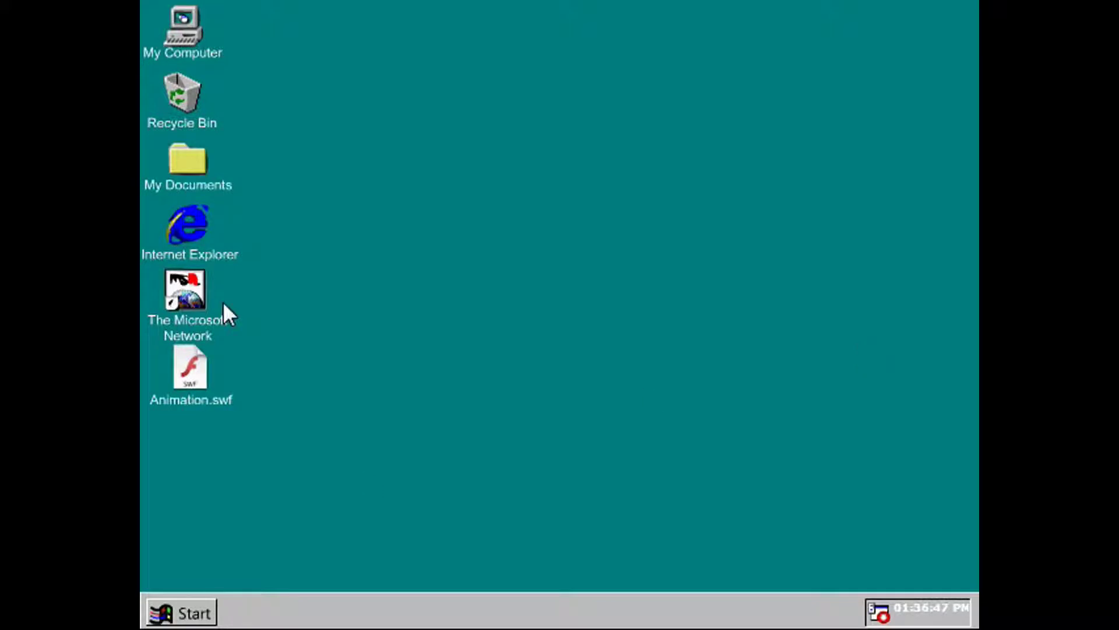
pyautogui.doubleClick(211, 183)
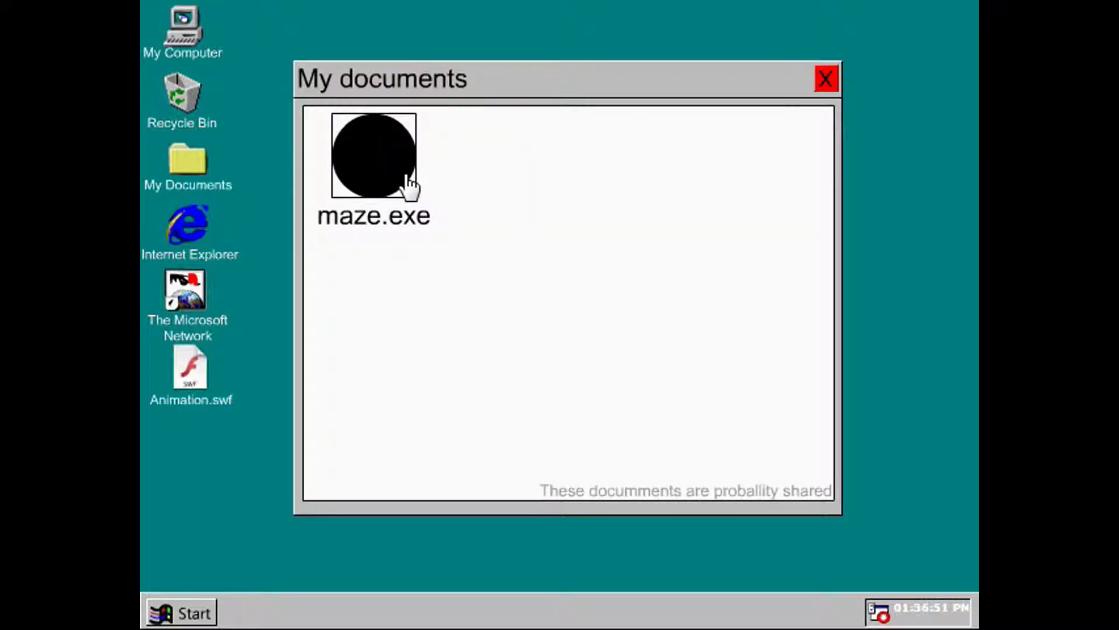
pyautogui.doubleClick(404, 183)
# Guide the maze from the green dot to the red circle and dismiss YOU WON!
pyautogui.click(324, 123)
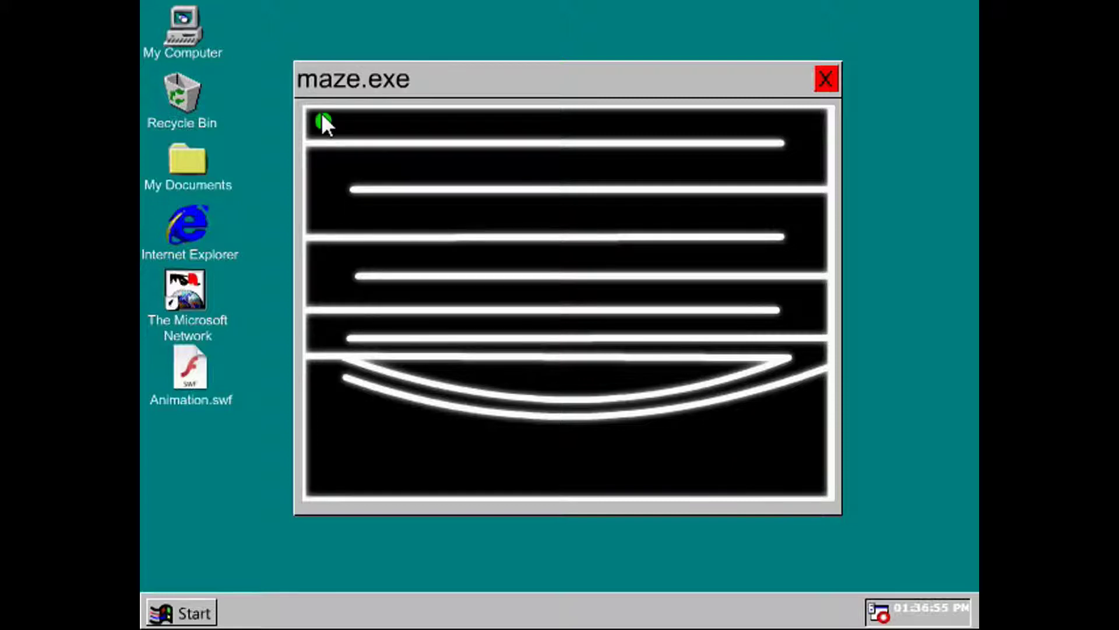
pyautogui.click(324, 123)
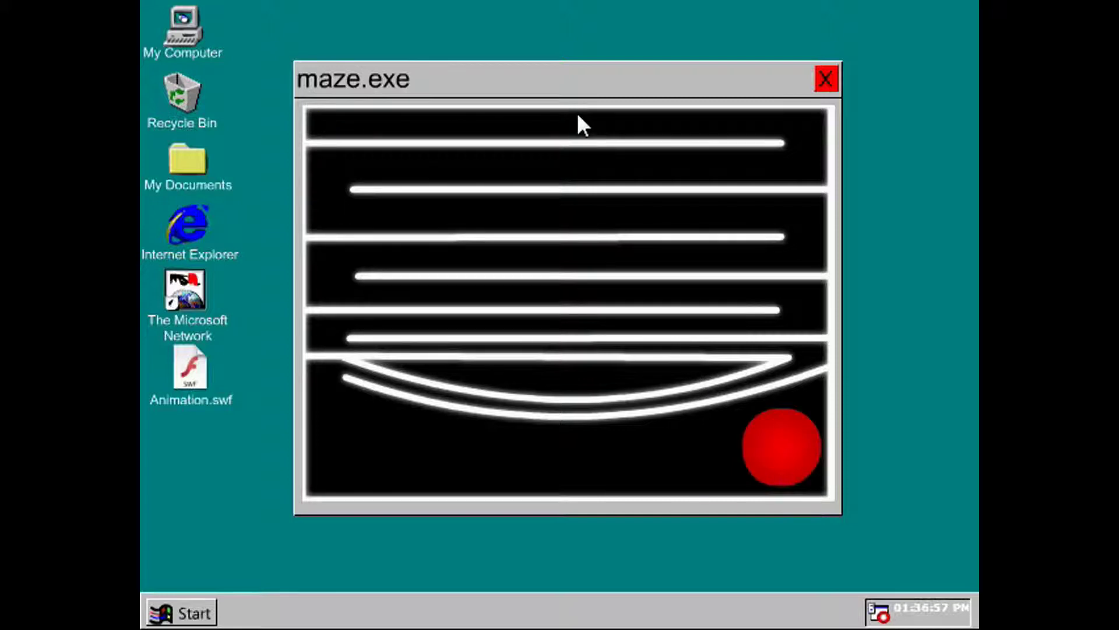
pyautogui.click(324, 122)
pyautogui.click(763, 442)
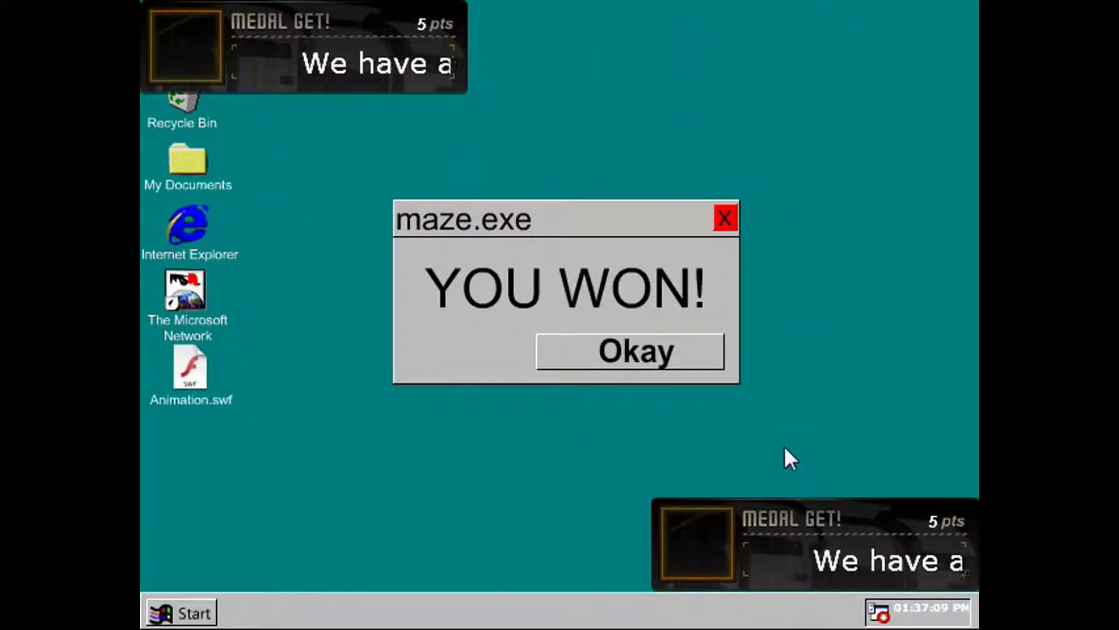
pyautogui.click(643, 350)
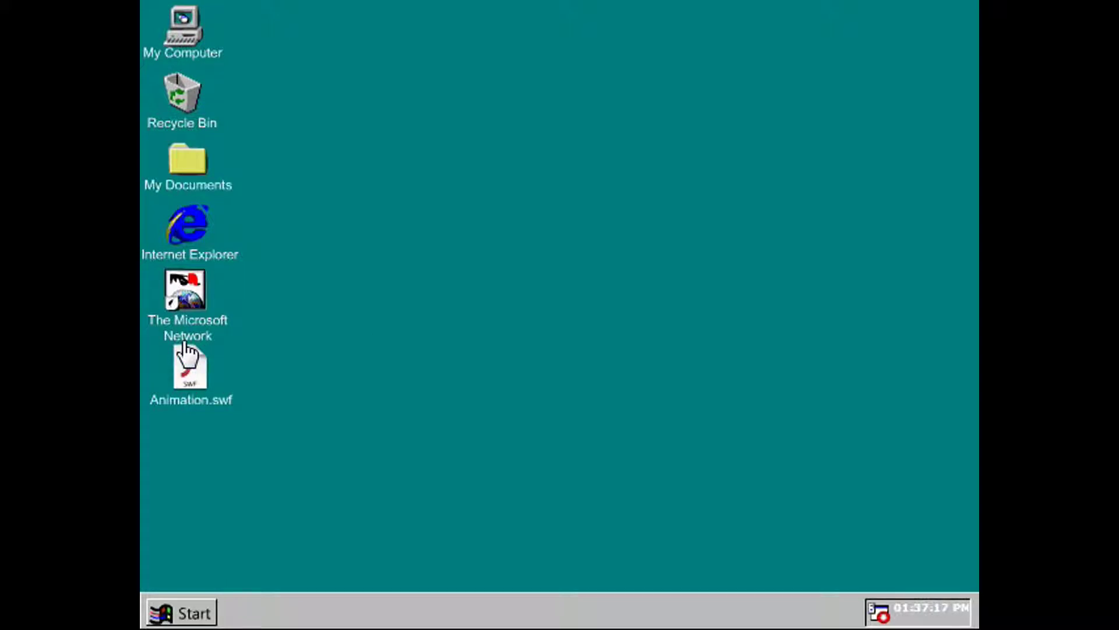
# Open Flappy Disk from My Computer and dismiss its joke message.
pyautogui.doubleClick(182, 53)
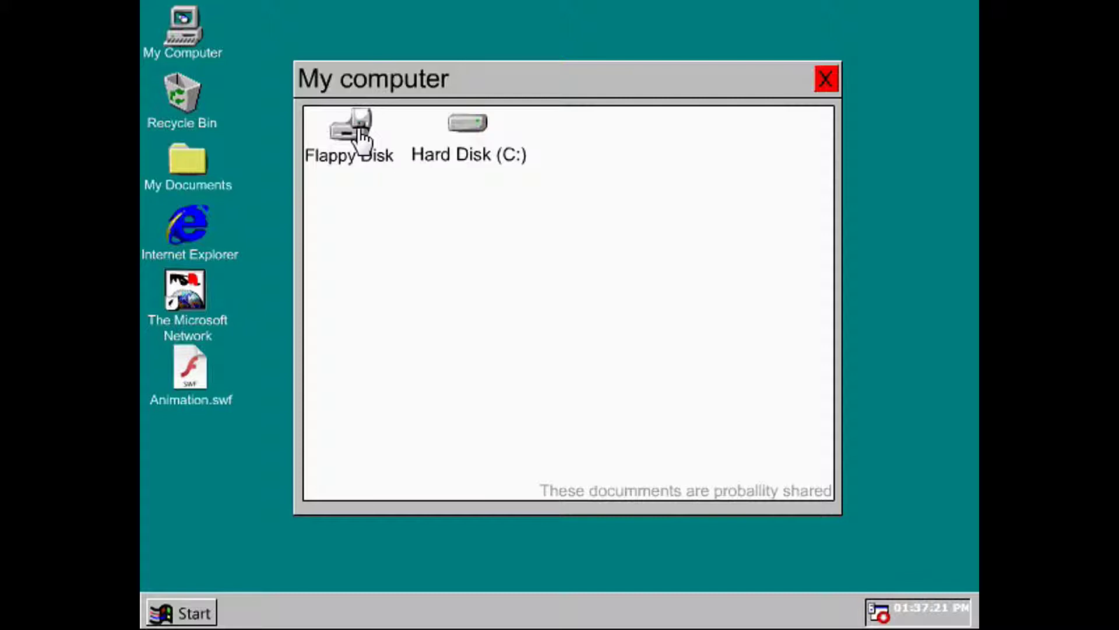
pyautogui.click(358, 131)
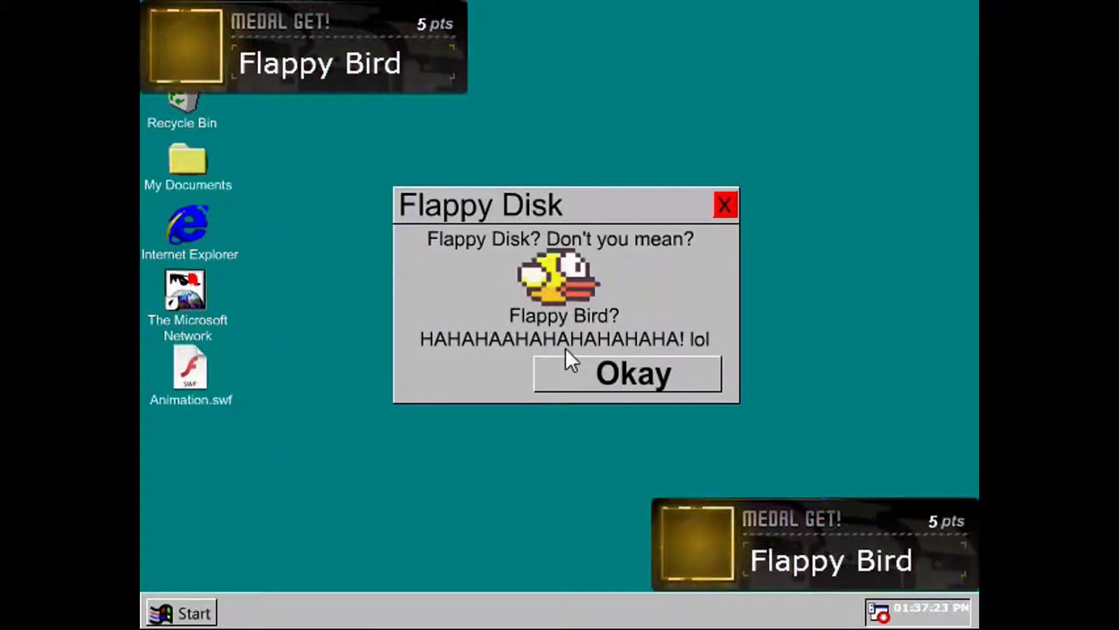
pyautogui.click(595, 385)
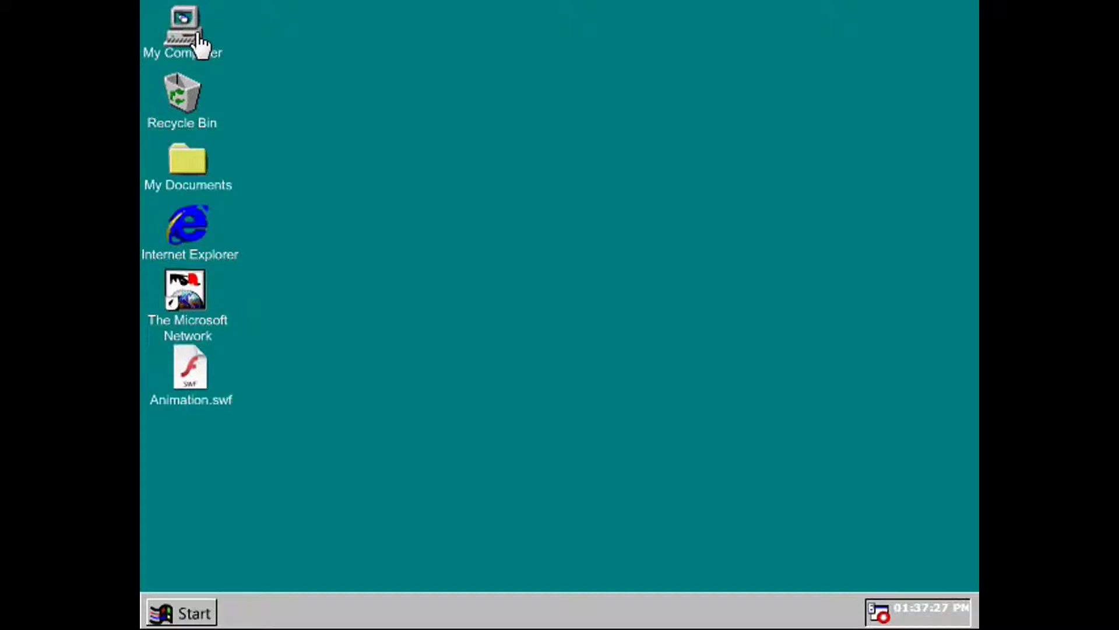
# Open Hard Disk (C:) from My Computer, then close its window.
pyautogui.click(201, 39)
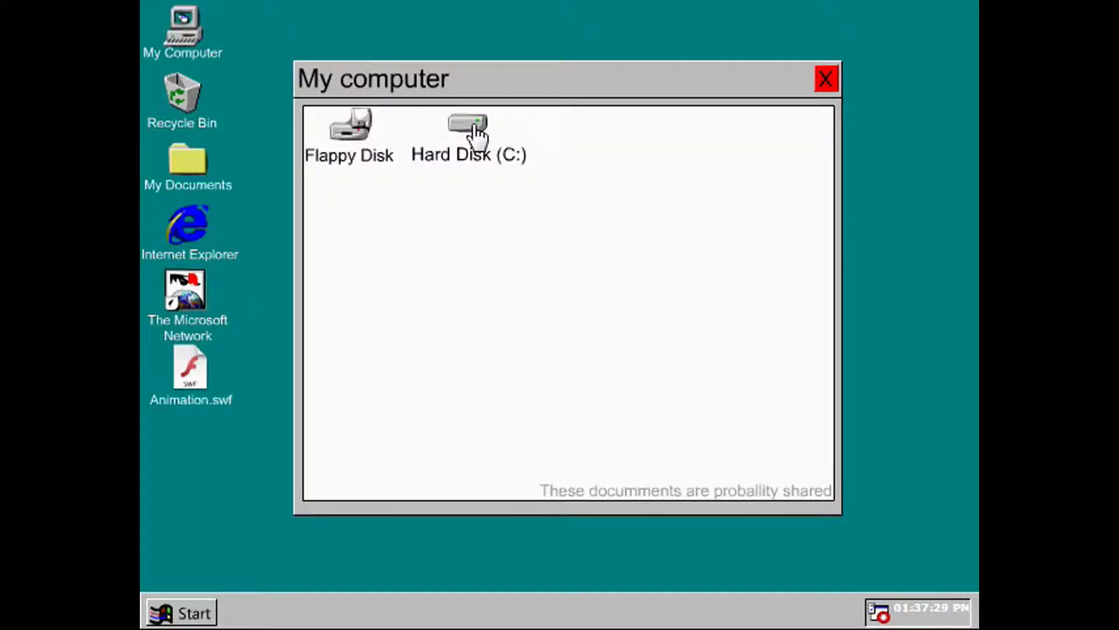
pyautogui.click(477, 131)
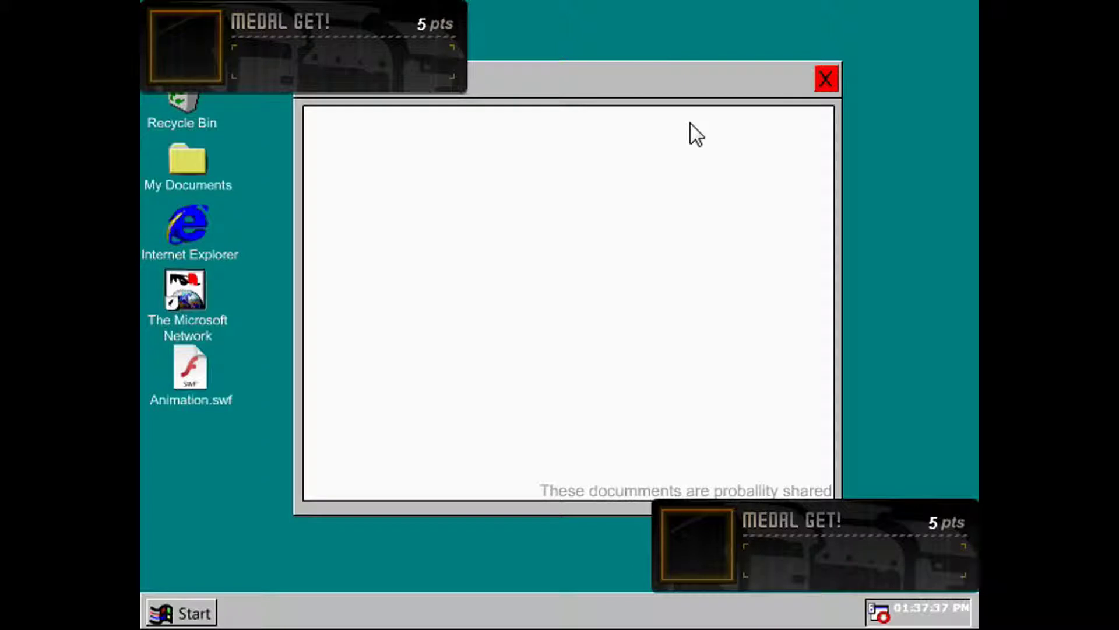
pyautogui.click(826, 79)
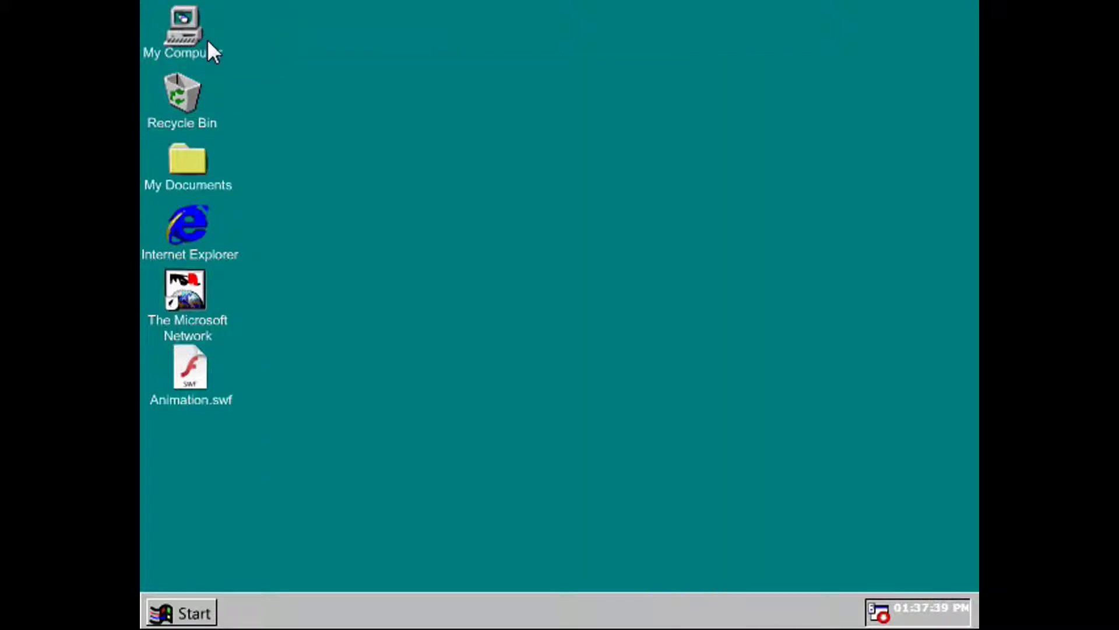
# Reveal the hidden files on Hard Disk (C:), then close the drive window.
pyautogui.doubleClick(194, 31)
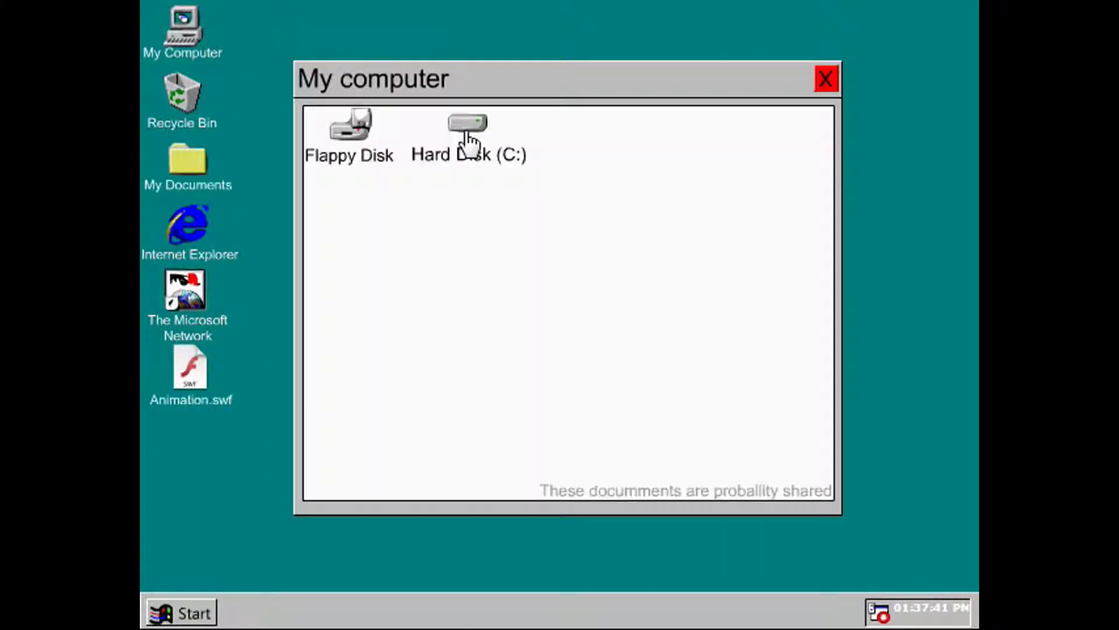
pyautogui.click(471, 138)
pyautogui.click(503, 138)
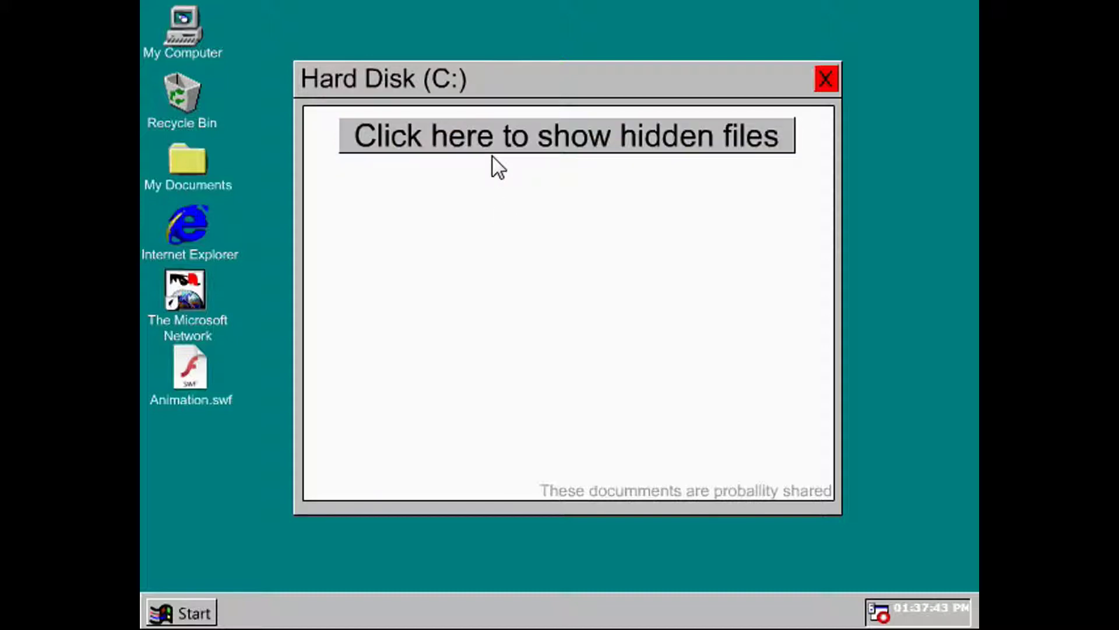
pyautogui.click(495, 140)
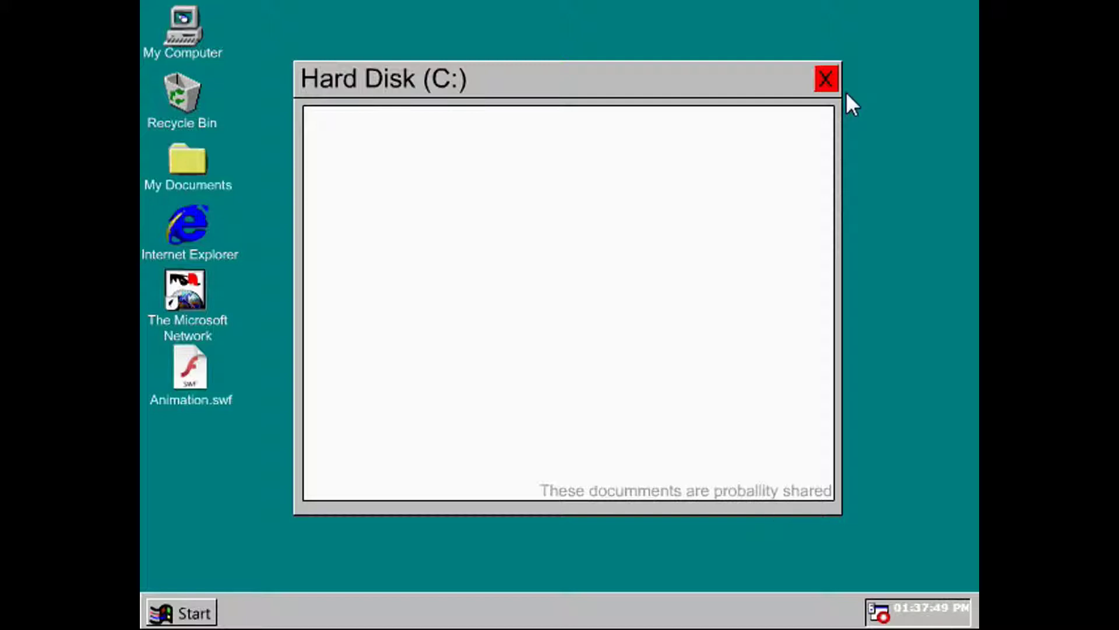
pyautogui.click(827, 80)
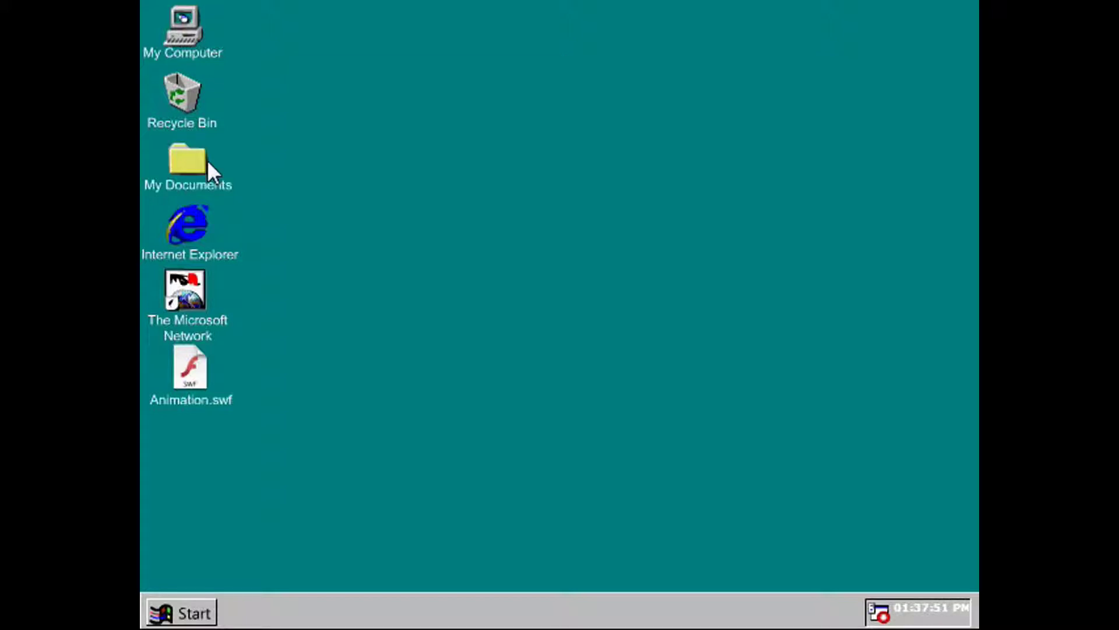
# Peek into My Documents and the Recycle Bin, then launch Internet Explorer.
pyautogui.click(202, 170)
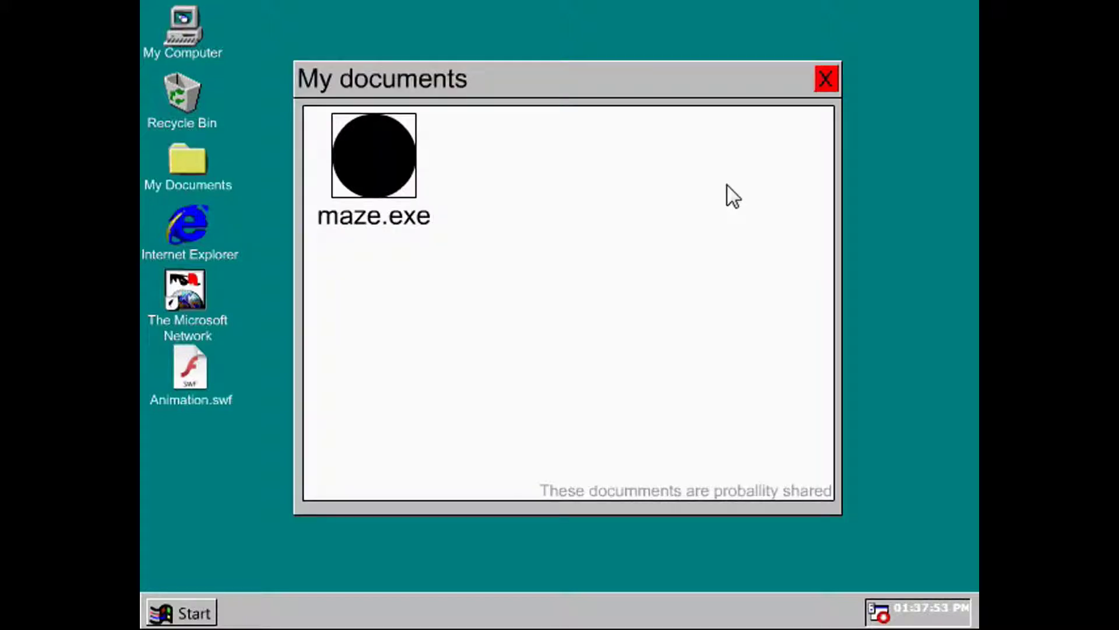
pyautogui.click(825, 83)
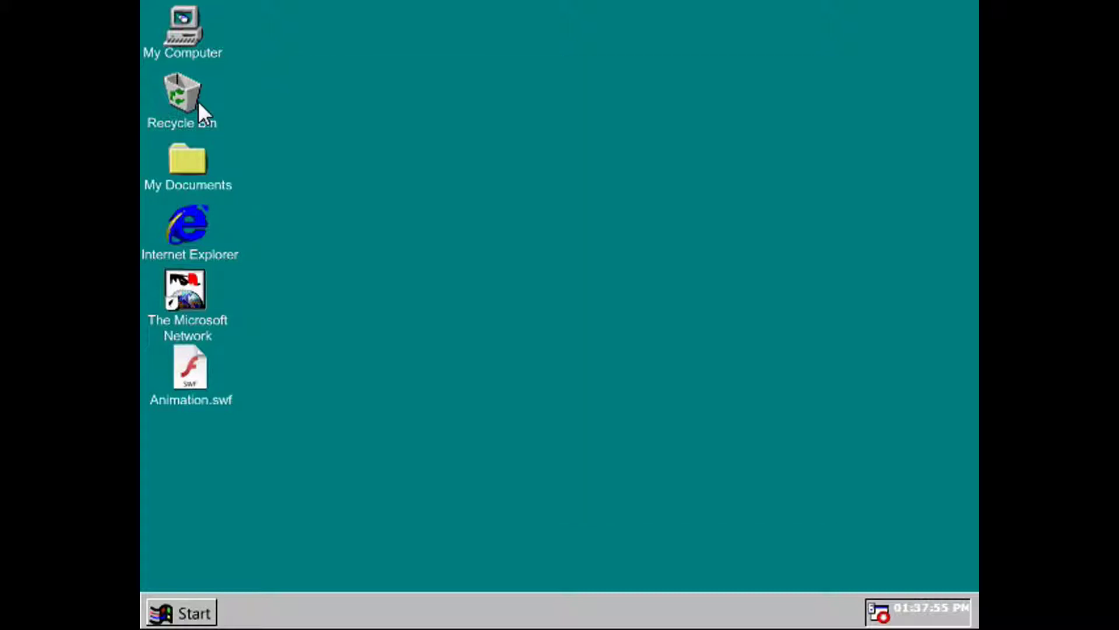
pyautogui.click(182, 100)
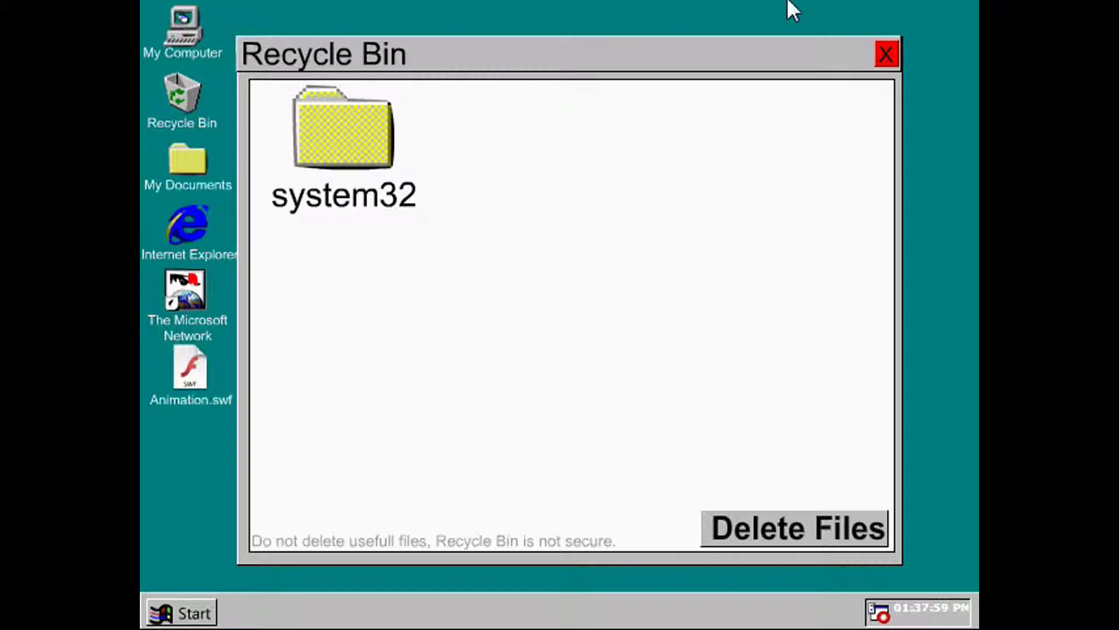
pyautogui.click(888, 54)
pyautogui.click(206, 247)
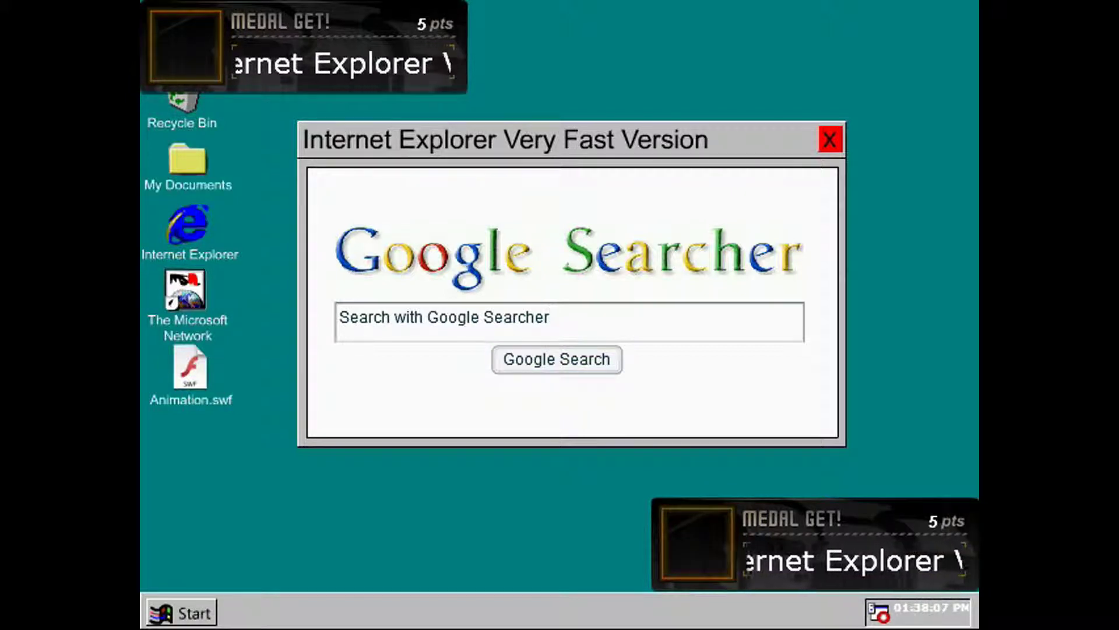
# Clear the search box and run a Google Search for 'google', triggering the reboot.
pyautogui.press('BackSpace')
pyautogui.press('BackSpace')
pyautogui.press('BackSpace')
pyautogui.press('BackSpace')
pyautogui.press('BackSpace')
pyautogui.press('BackSpace')
pyautogui.press('BackSpace')
pyautogui.press('BackSpace')
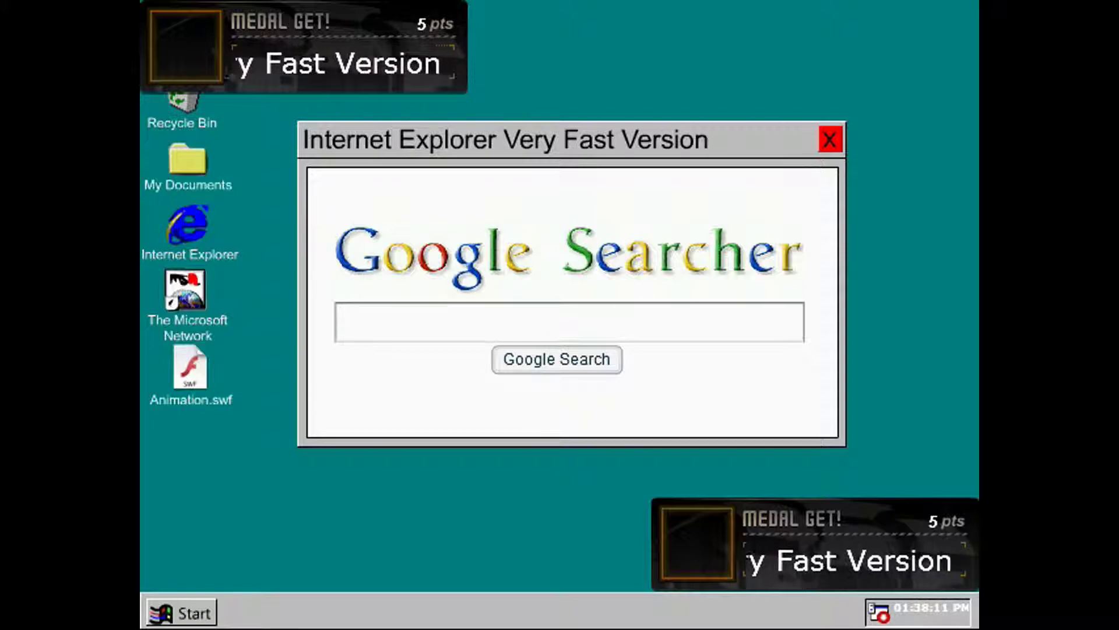
pyautogui.write('gv')
pyautogui.press('BackSpace')
pyautogui.write('o')
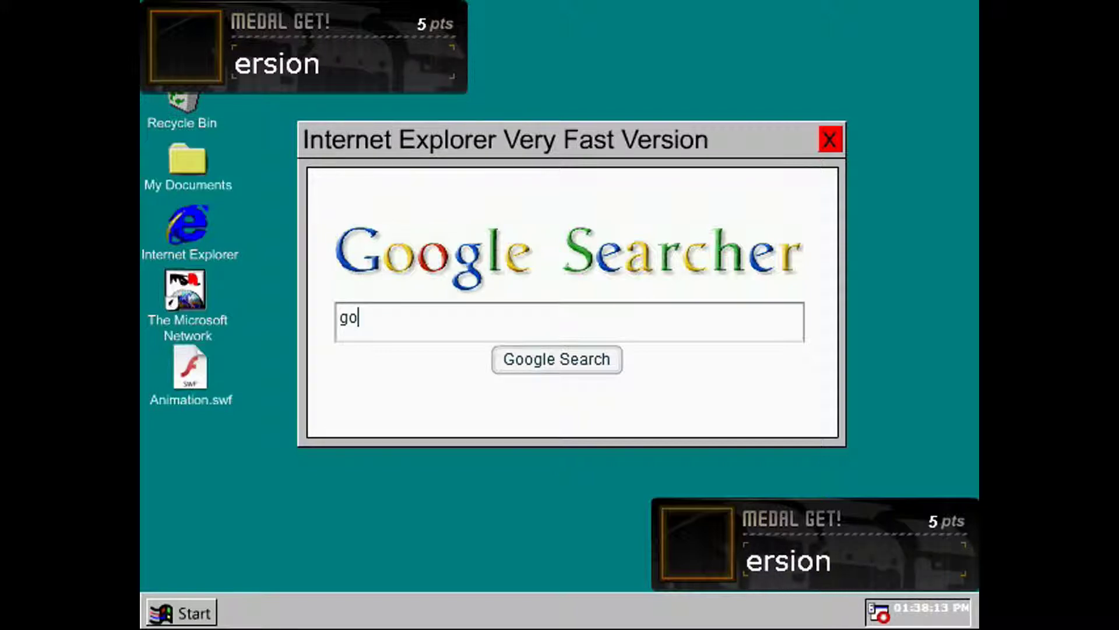
pyautogui.write('ogle')
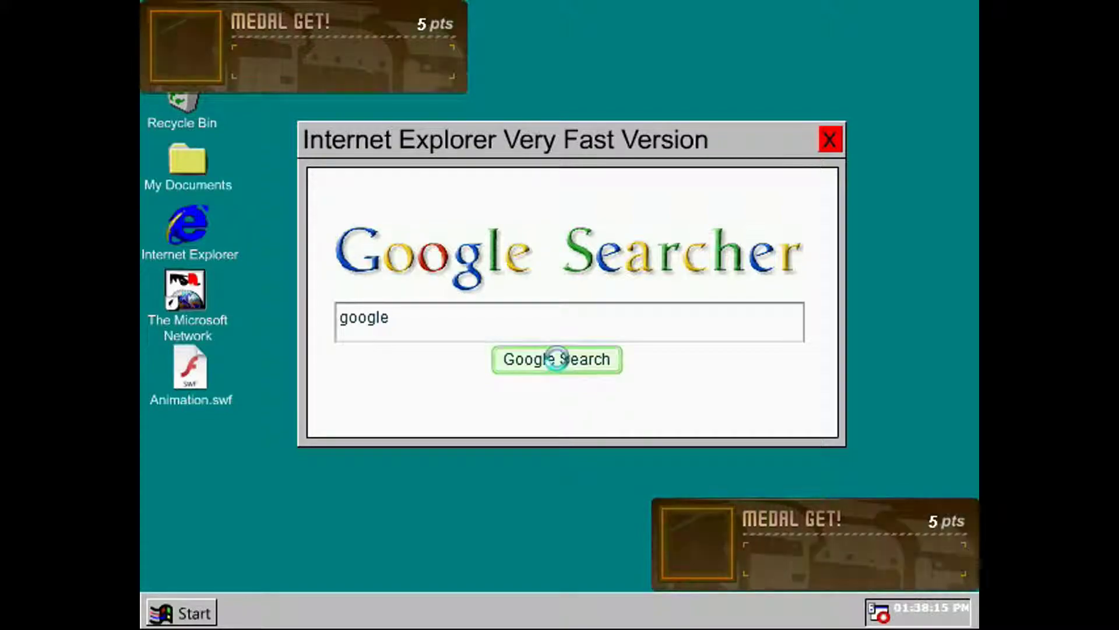
pyautogui.click(556, 358)
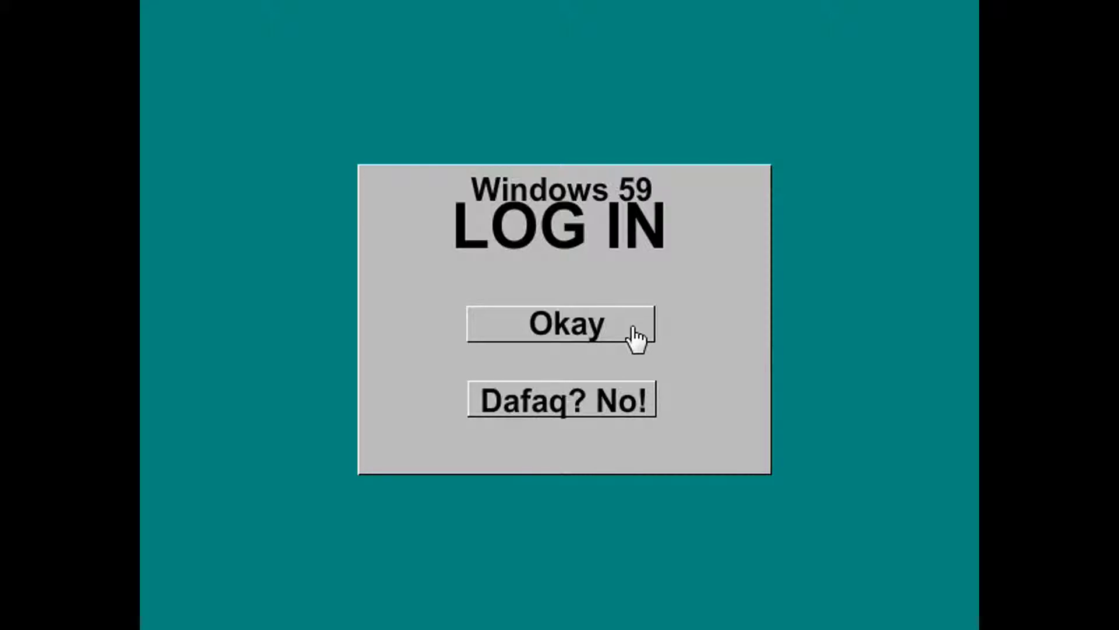
# Log back in, win maze.exe from My Documents again, and open My Computer.
pyautogui.click(637, 336)
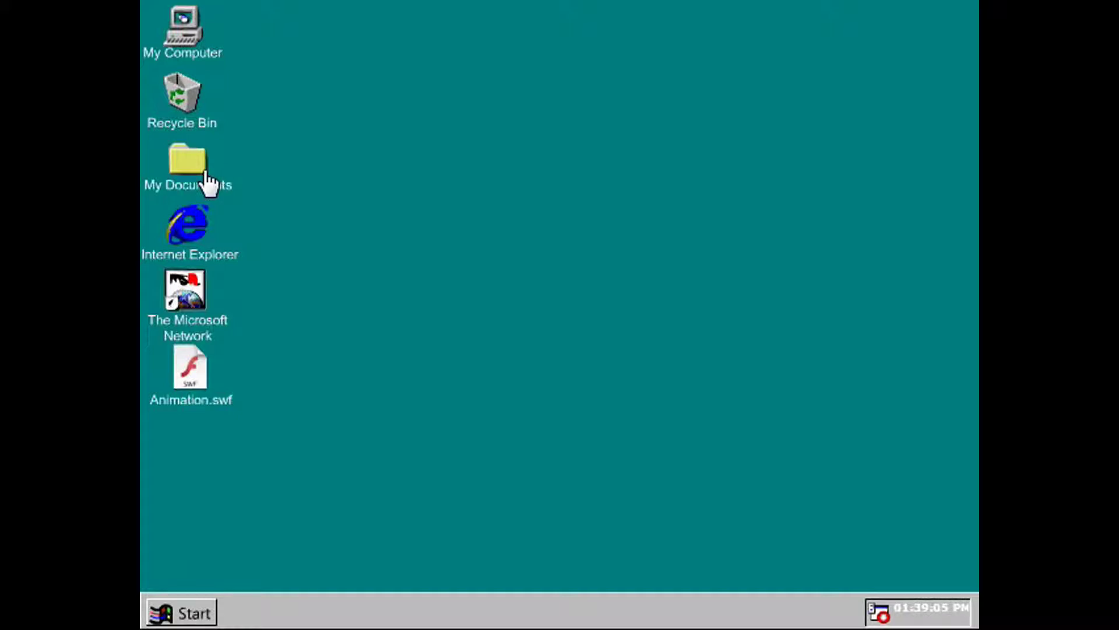
pyautogui.doubleClick(211, 179)
pyautogui.doubleClick(370, 151)
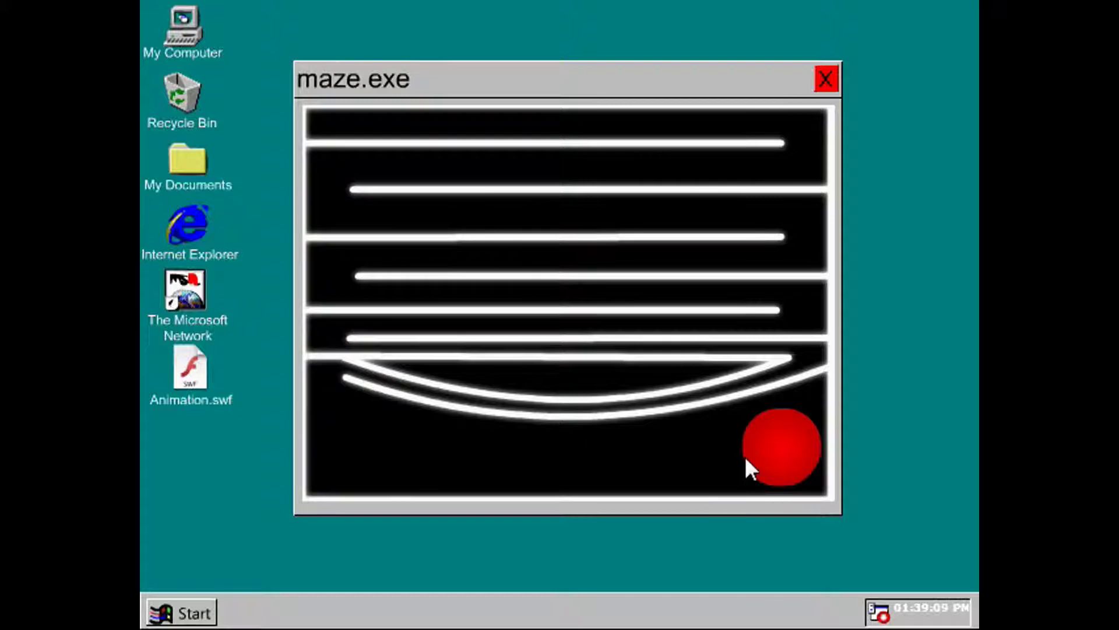
pyautogui.click(769, 451)
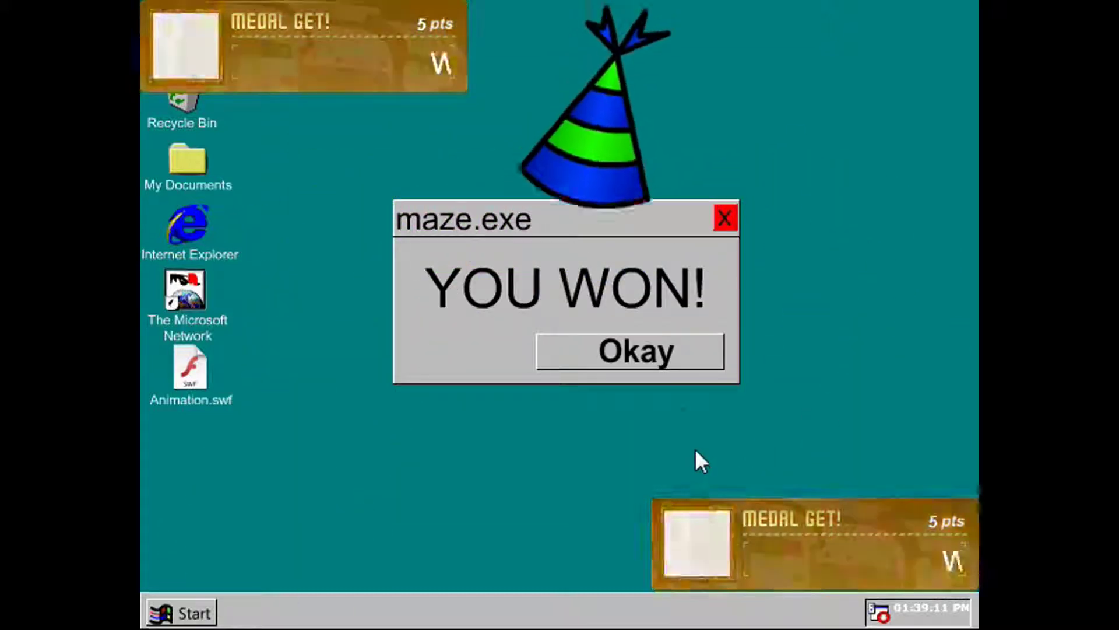
pyautogui.click(665, 352)
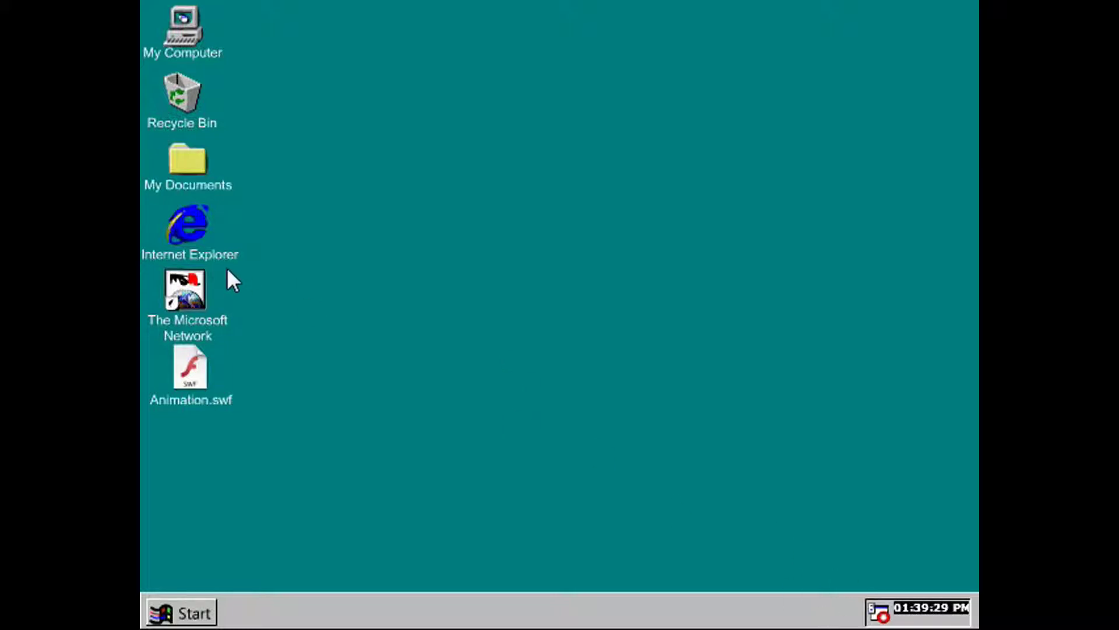
pyautogui.click(183, 35)
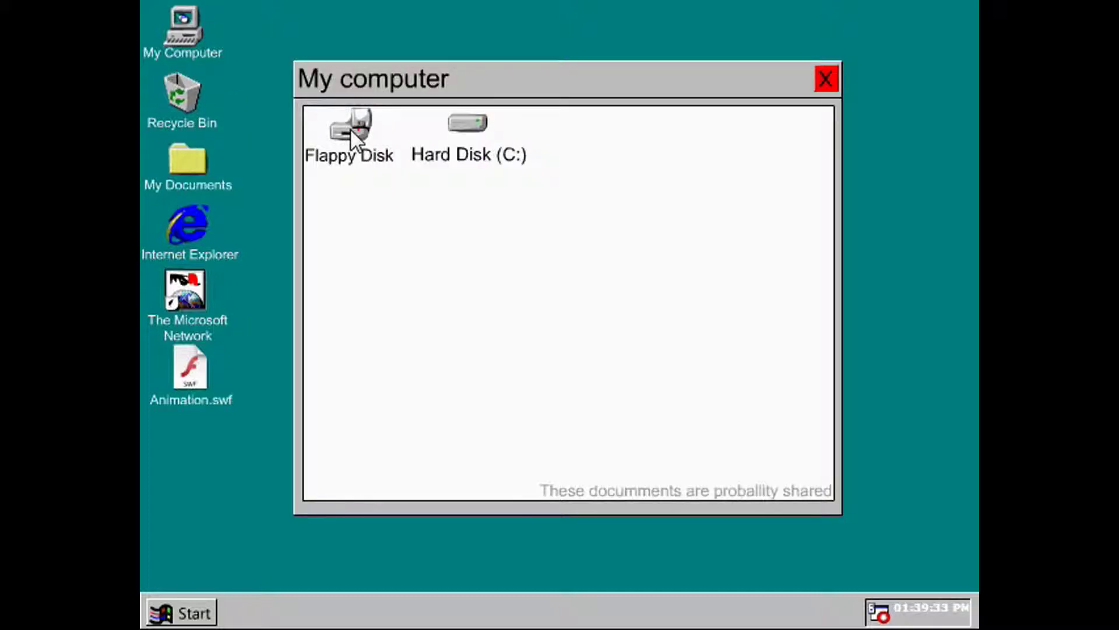
# Open Flappy Disk and dismiss the Flappy Bird joke.
pyautogui.click(354, 136)
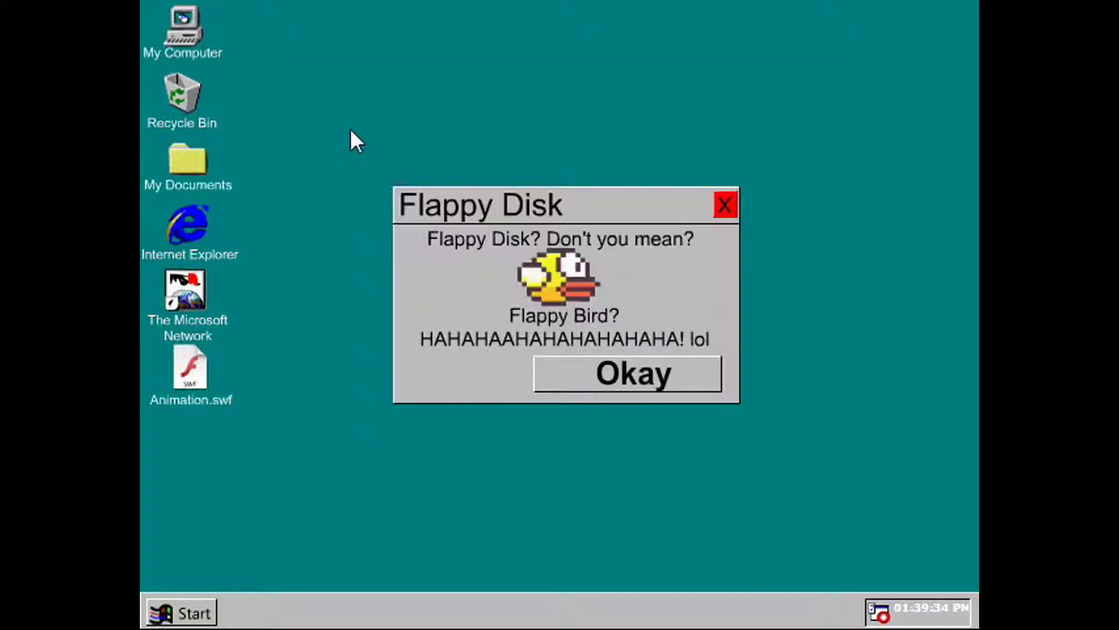
pyautogui.click(604, 375)
pyautogui.click(193, 50)
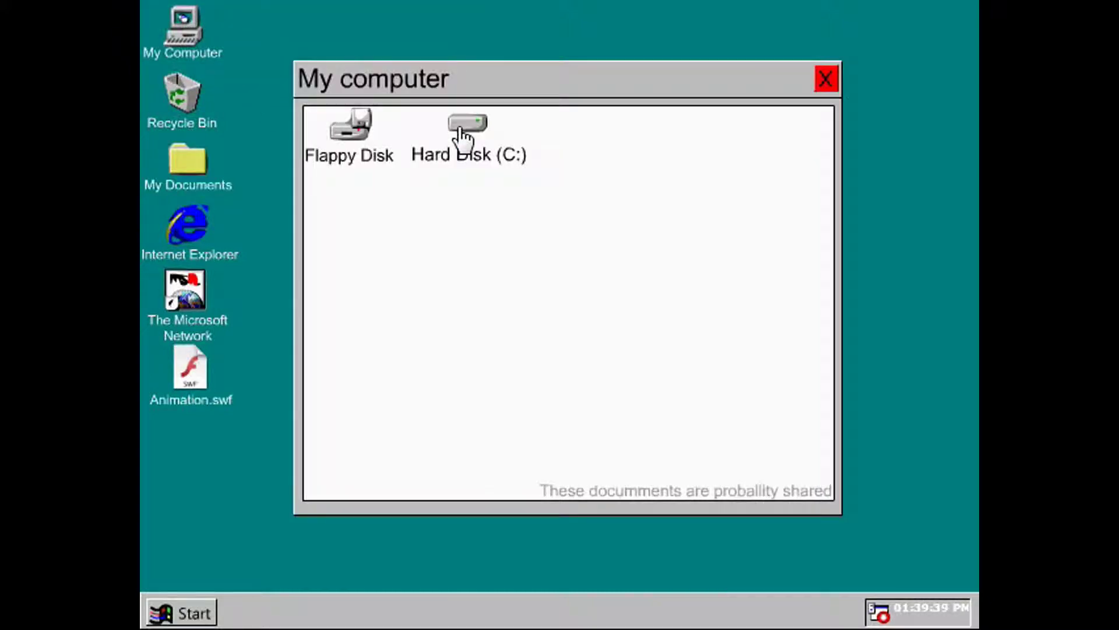
# Open Hard Disk (C:), answer Really?, close it, and launch Internet Explorer.
pyautogui.click(464, 132)
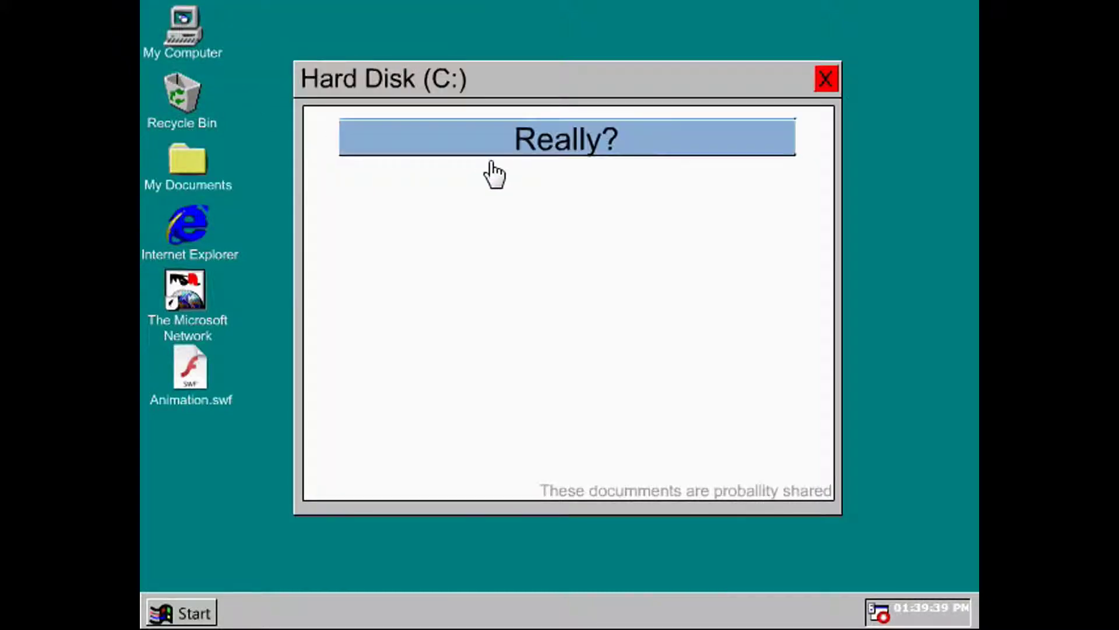
pyautogui.click(485, 132)
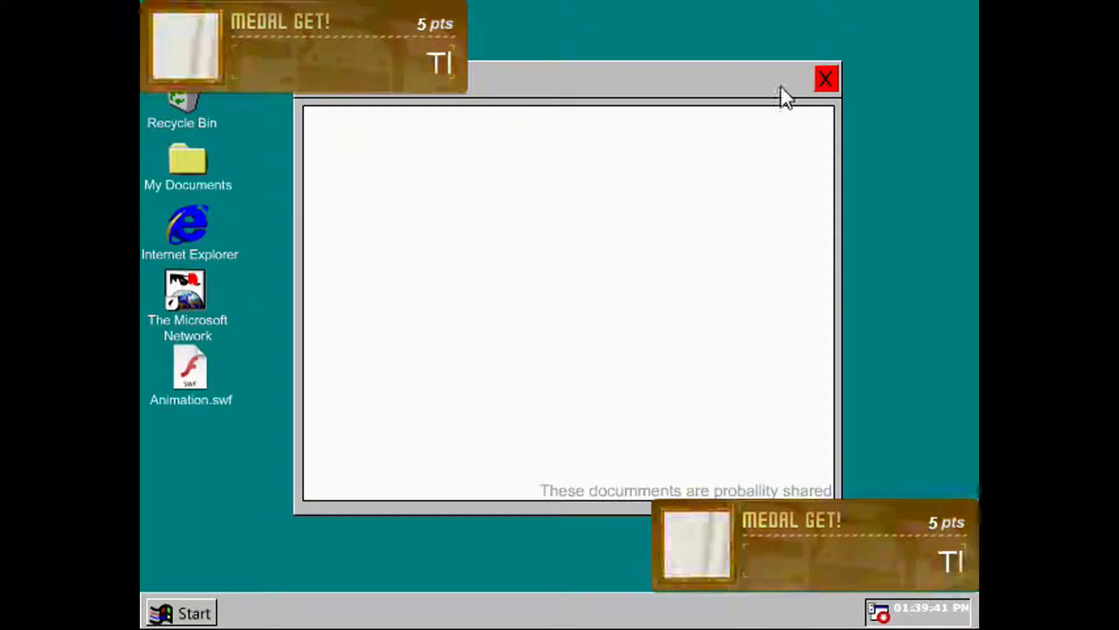
pyautogui.click(825, 79)
pyautogui.click(187, 232)
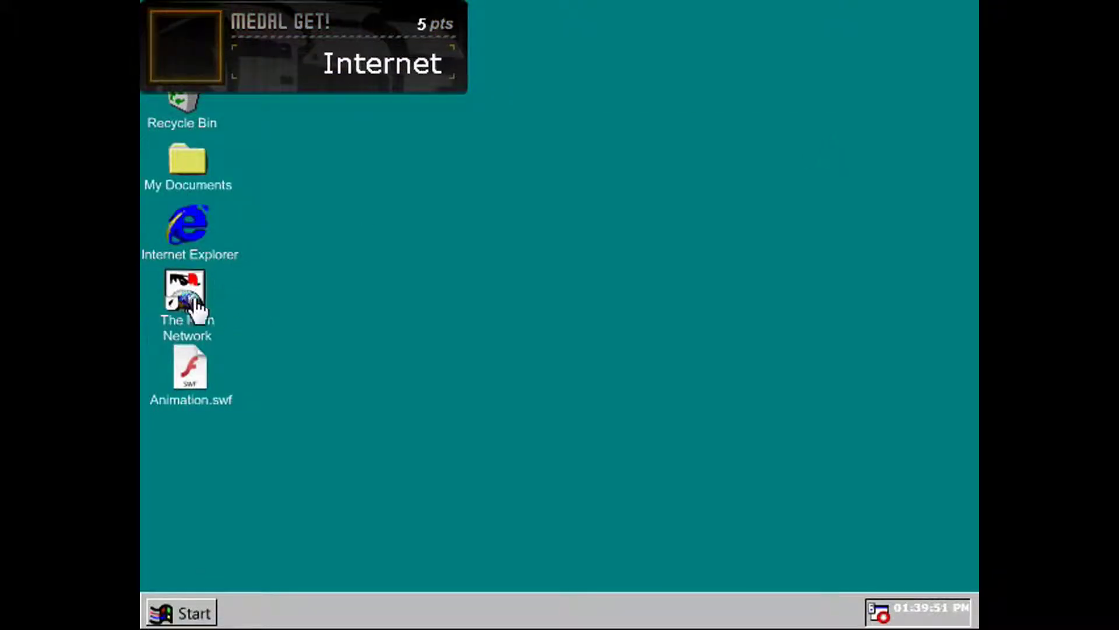
# Open The Microsoft Network, dismiss its ban message, then run Animation.swf.
pyautogui.doubleClick(186, 294)
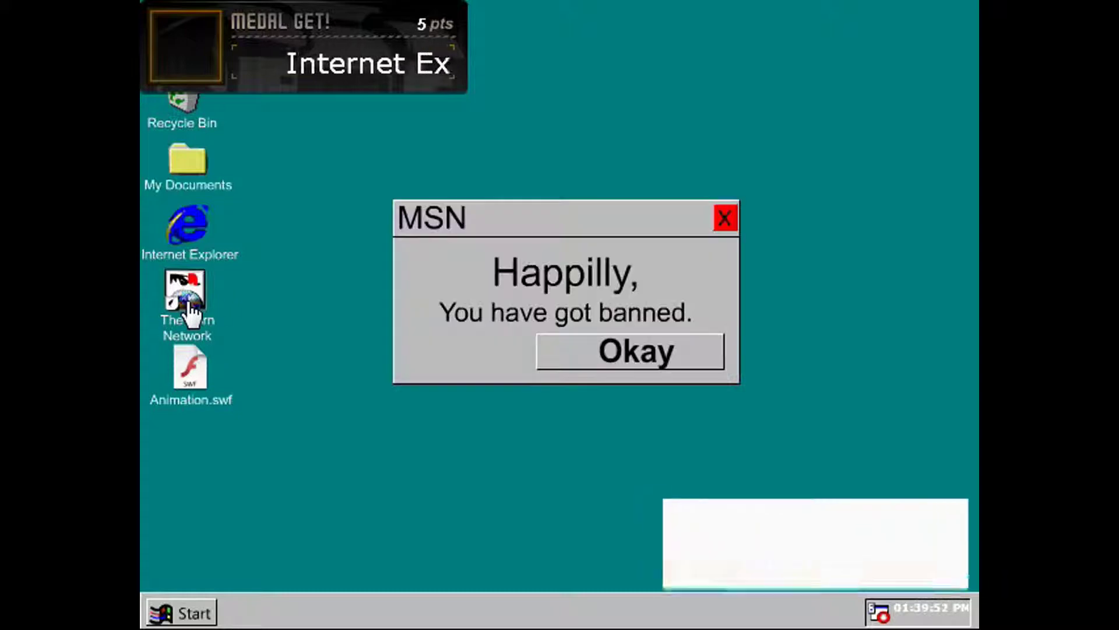
pyautogui.click(661, 363)
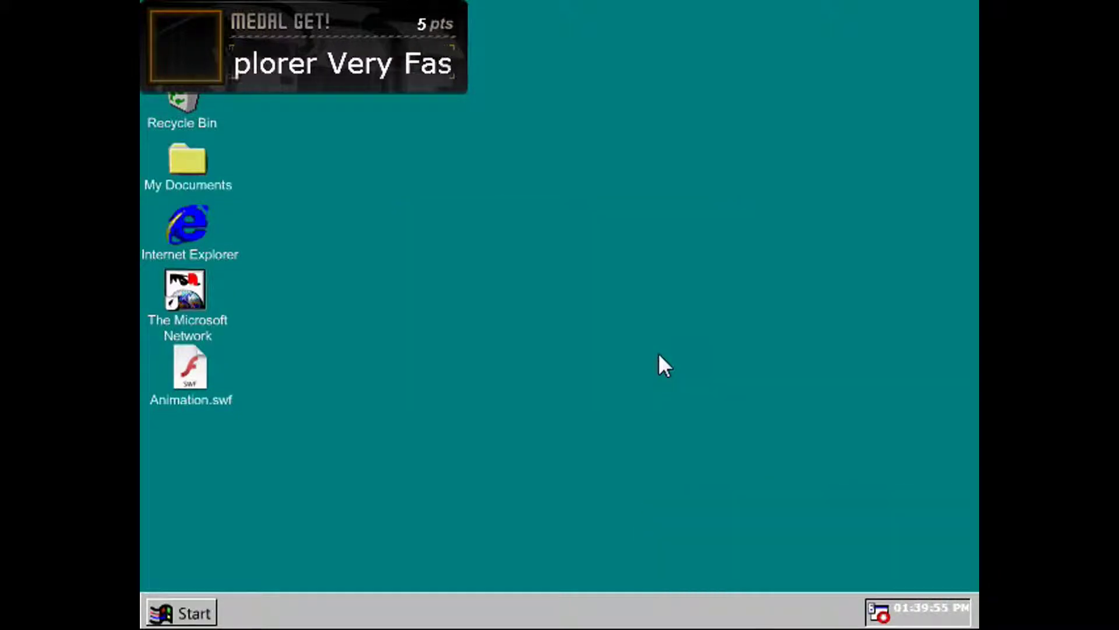
pyautogui.doubleClick(188, 377)
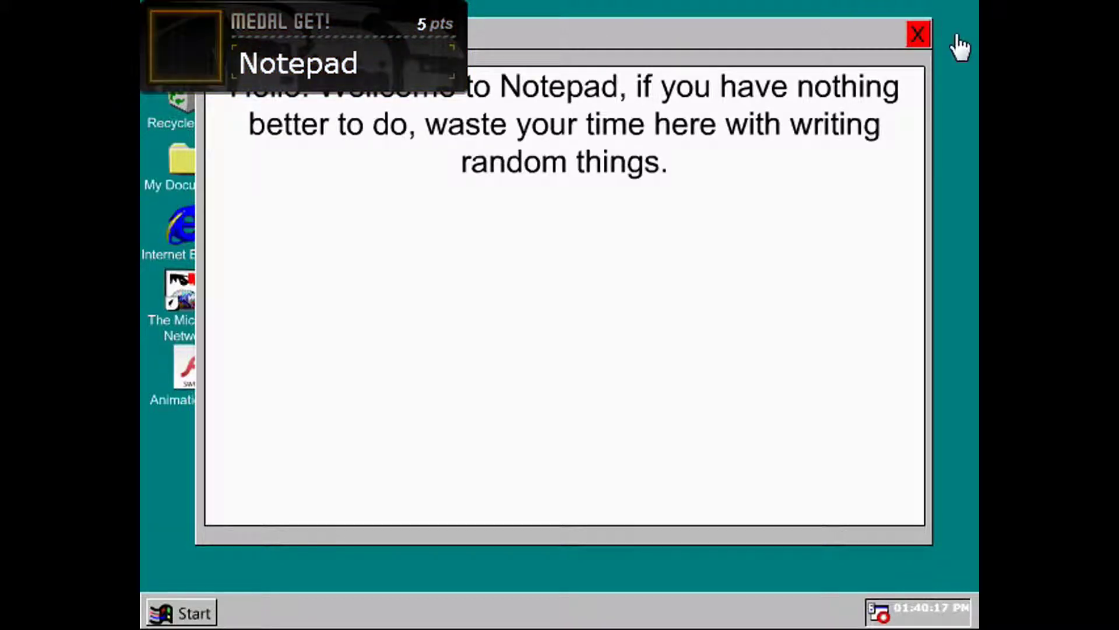
# Close the Notepad welcome window and bring up the Start menu.
pyautogui.click(918, 35)
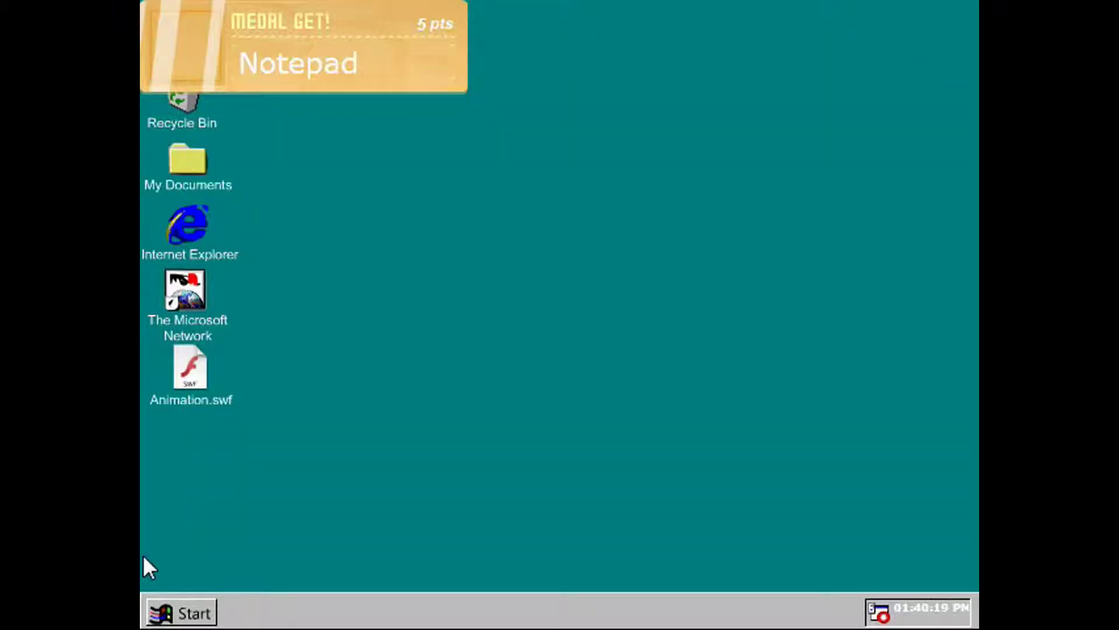
pyautogui.click(175, 615)
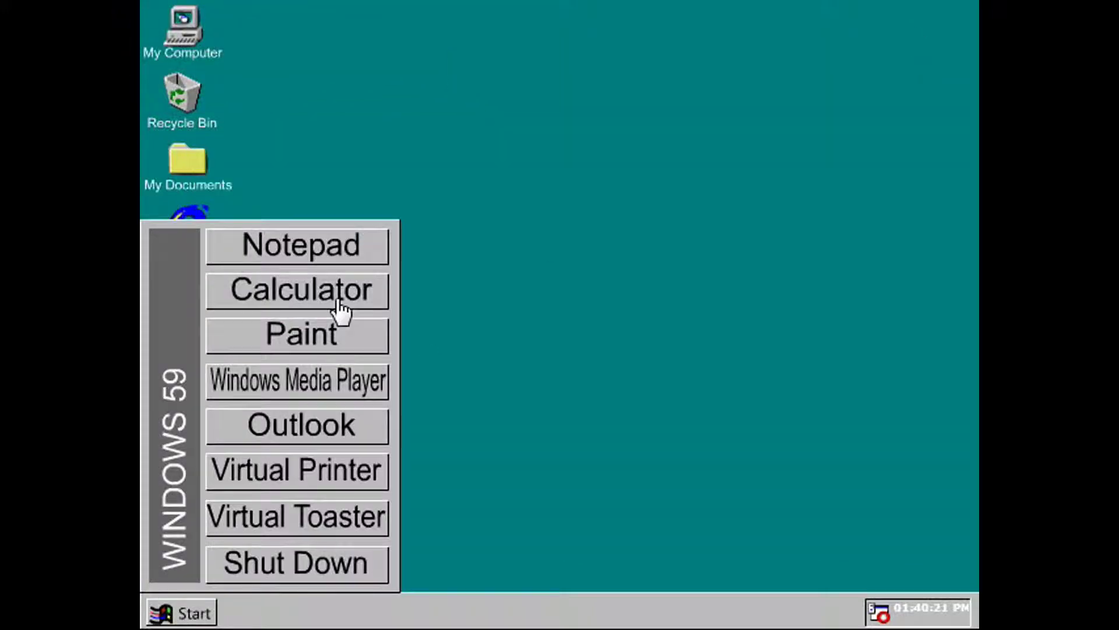
# Buy the Casio calculator in Calculator, then launch Paint from the Start menu.
pyautogui.click(329, 289)
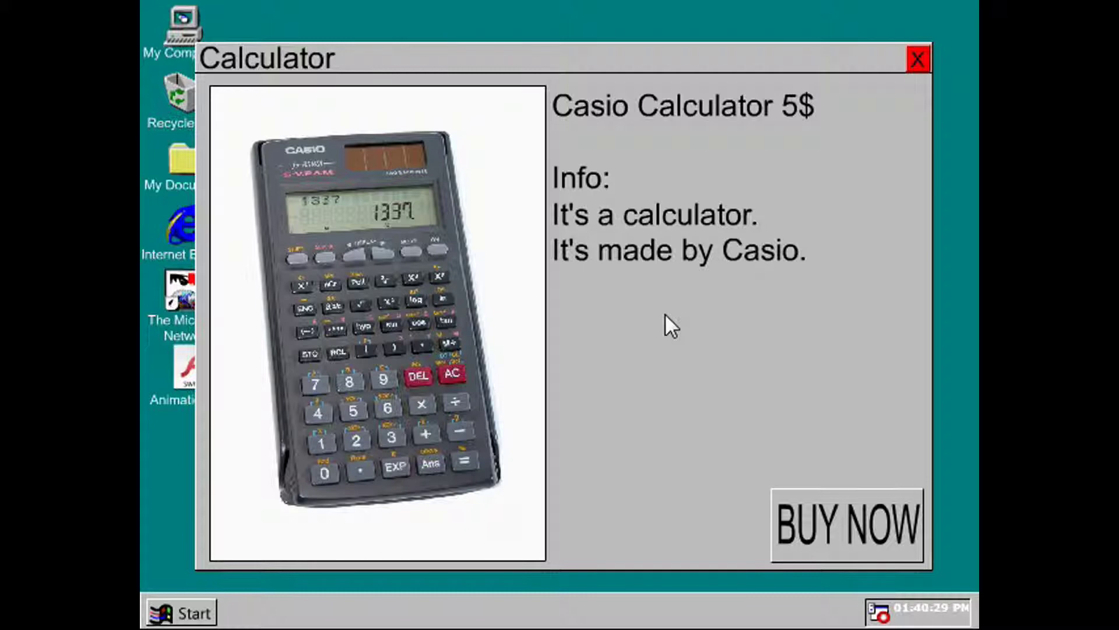
pyautogui.click(831, 531)
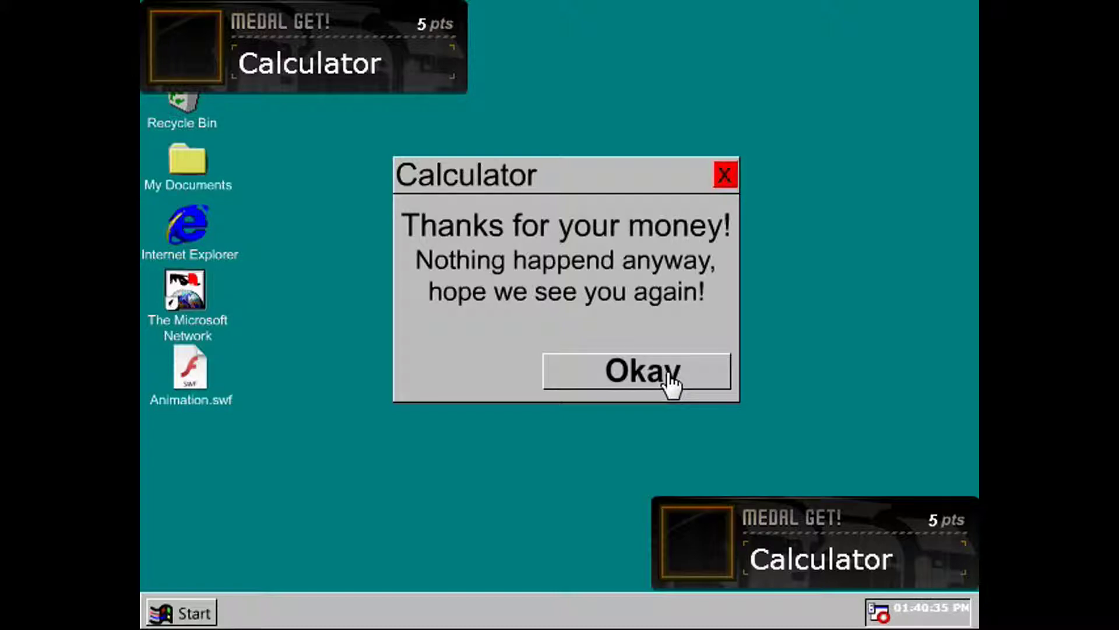
pyautogui.click(671, 378)
pyautogui.click(194, 612)
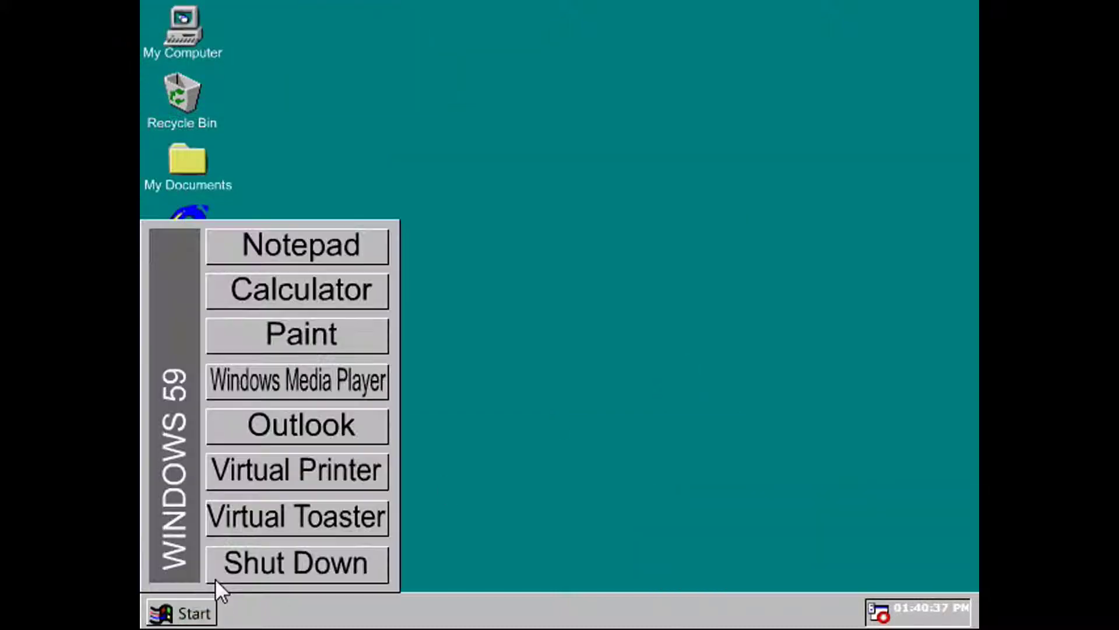
pyautogui.click(311, 333)
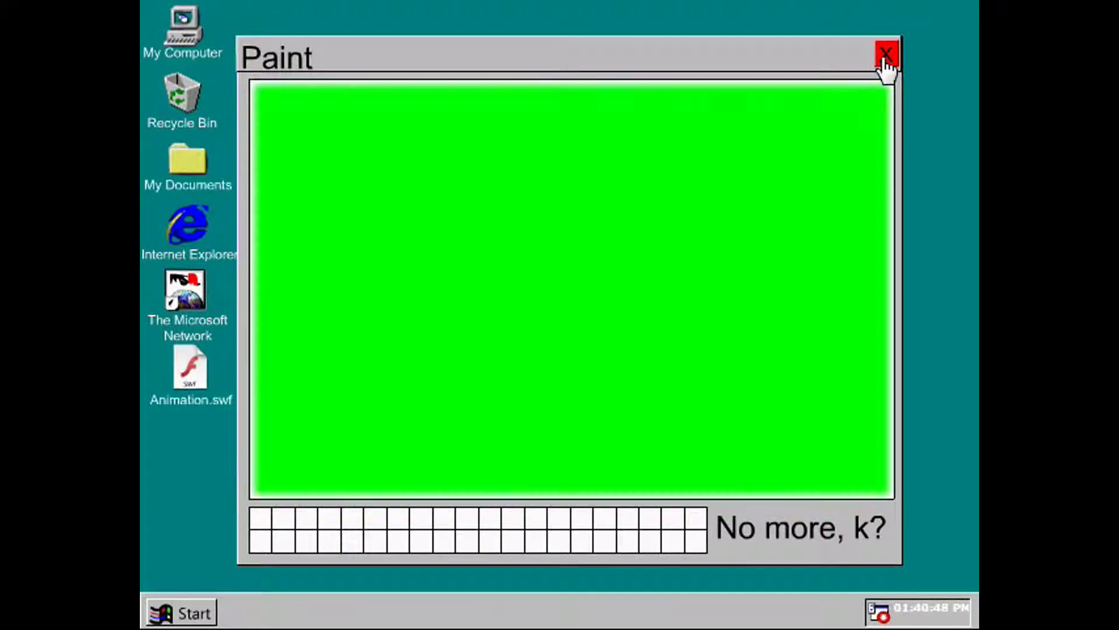
# Close the Paint window and bring up the Start menu again.
pyautogui.click(887, 57)
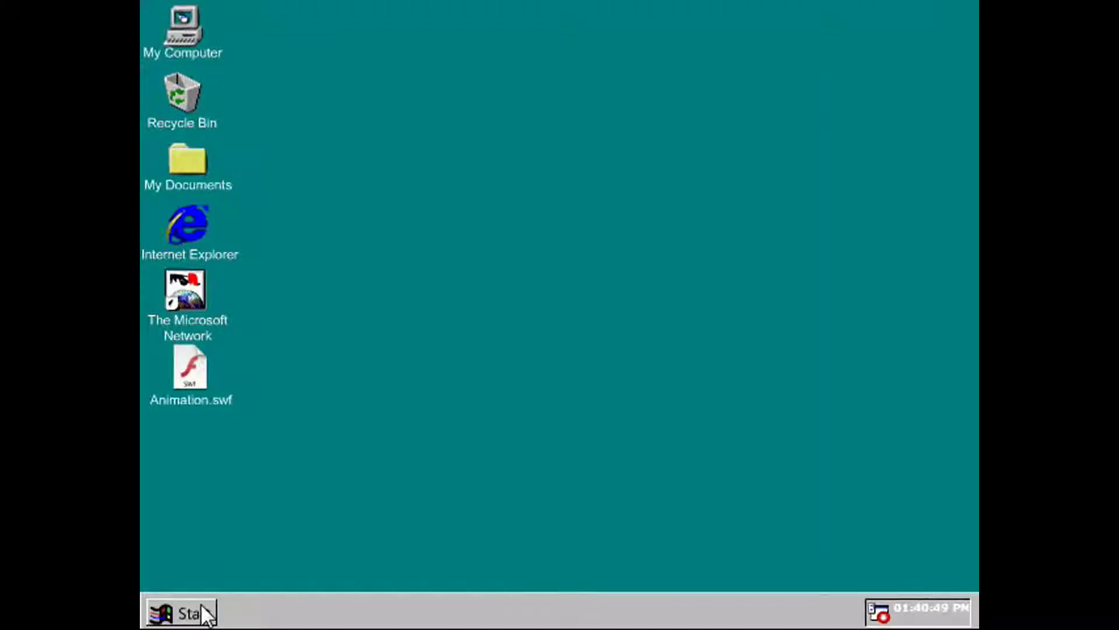
pyautogui.click(199, 613)
# Play the Windows Media Player video, restart it once, then close the player.
pyautogui.click(298, 380)
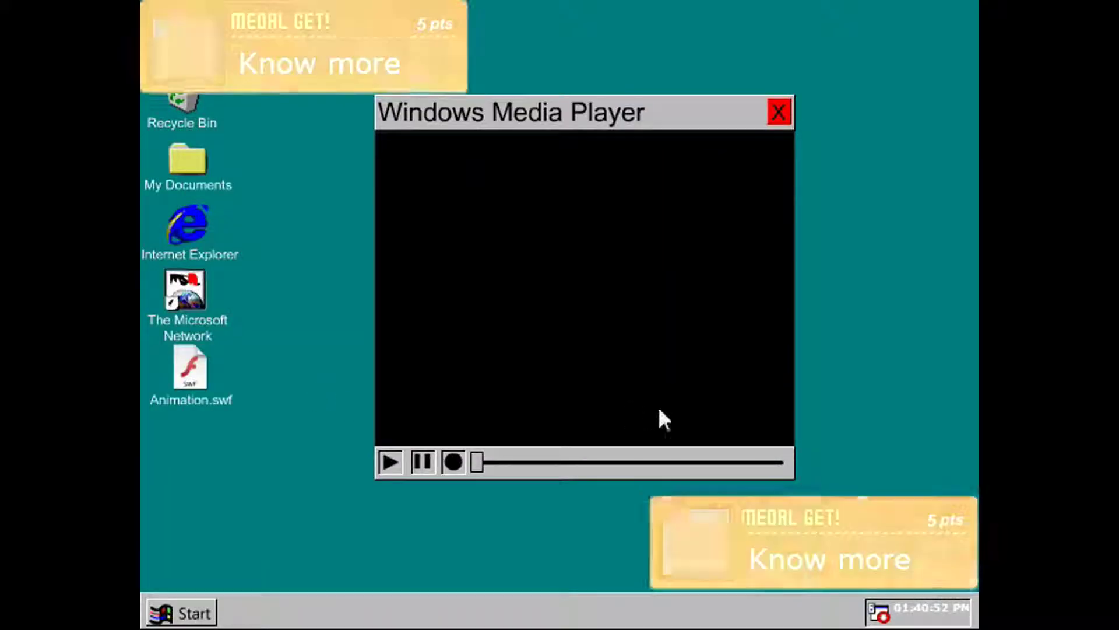
pyautogui.click(391, 461)
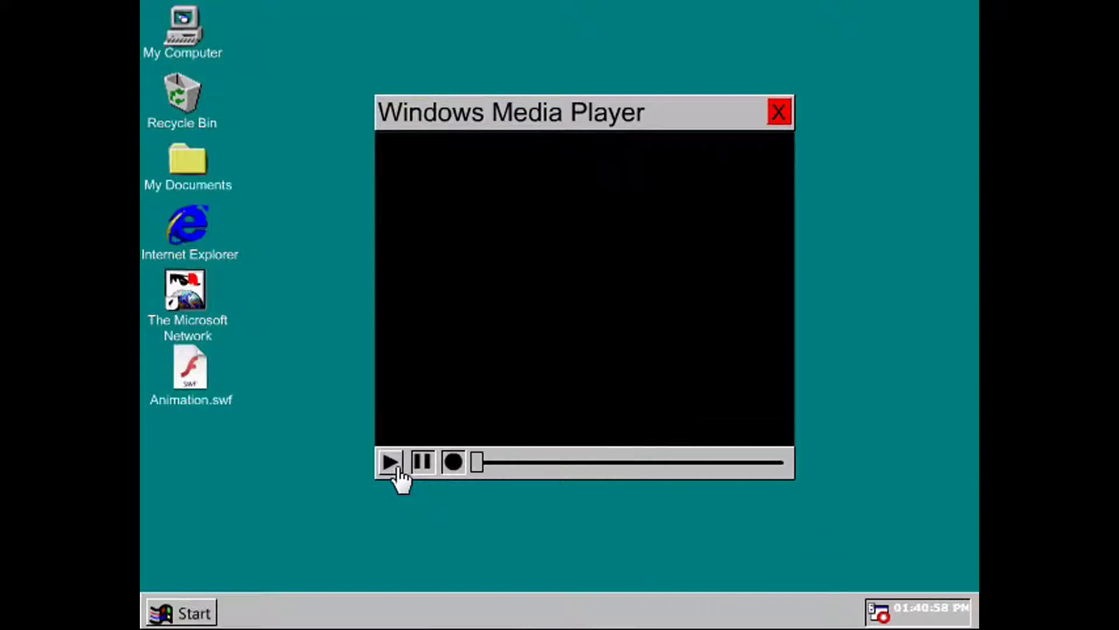
pyautogui.click(391, 462)
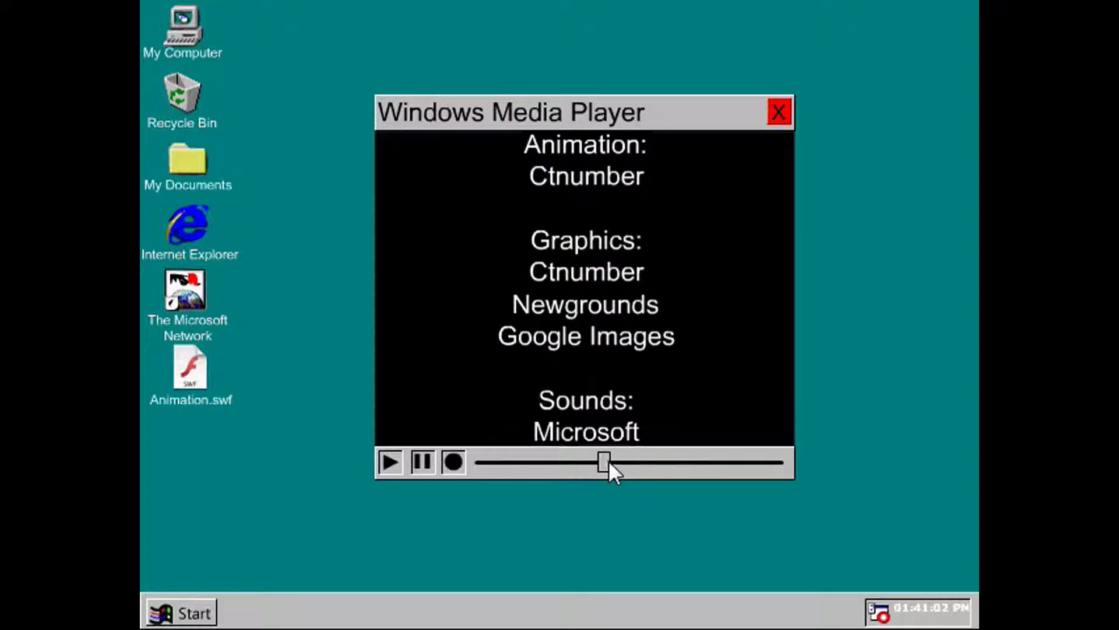
pyautogui.click(777, 112)
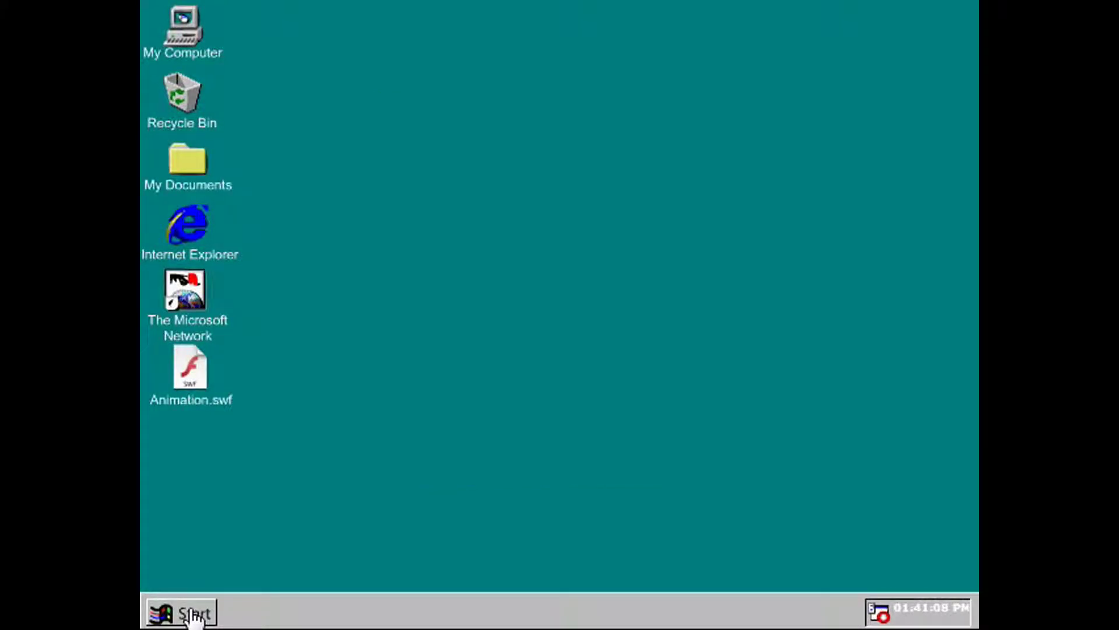
# Open the Outlook inbox from the Start menu to earn the Mail medal, then close it.
pyautogui.click(194, 615)
pyautogui.click(330, 431)
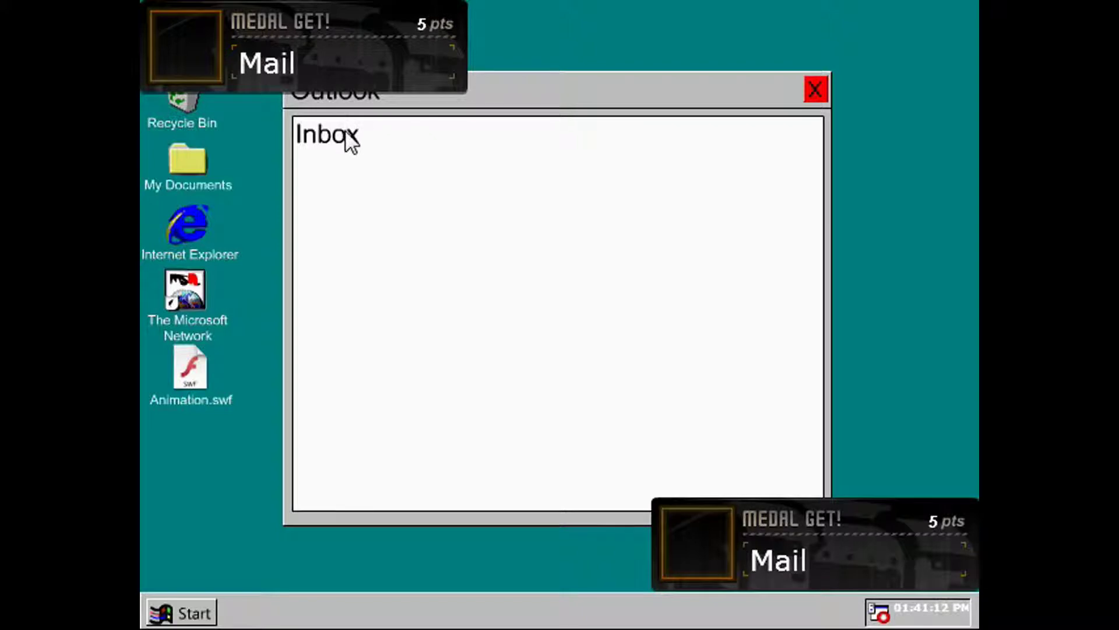
pyautogui.click(815, 89)
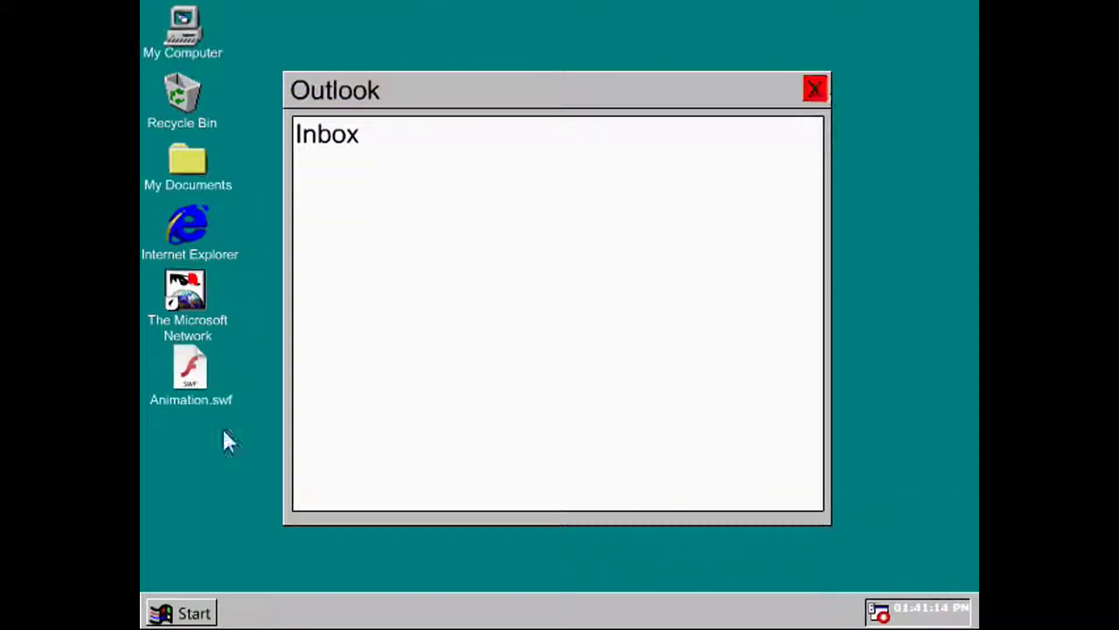
pyautogui.click(190, 610)
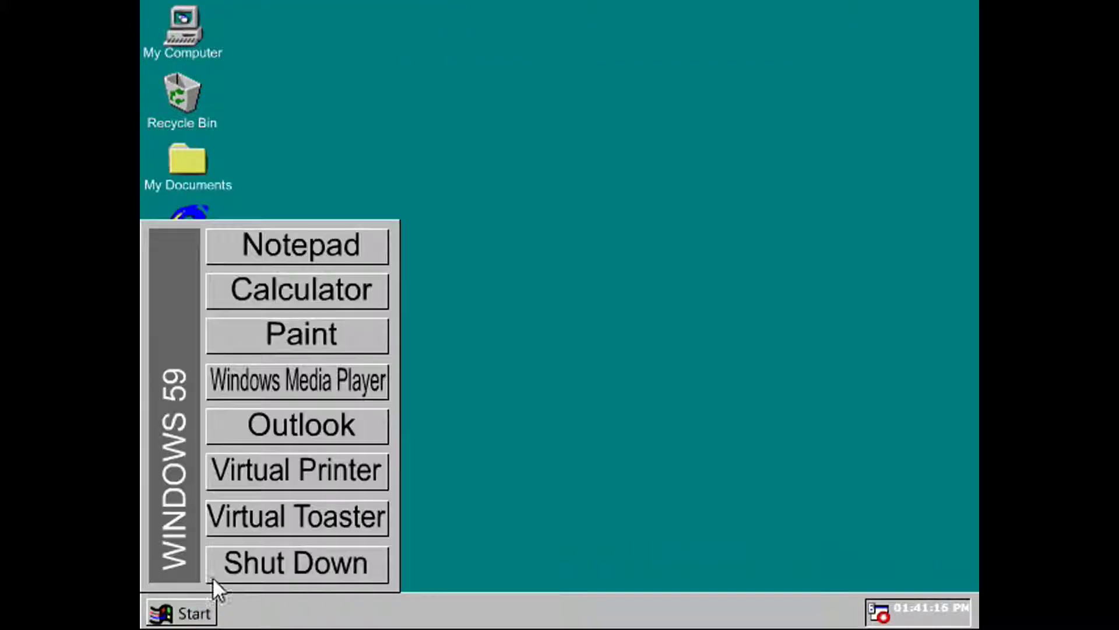
# Print a random YOLOSWAG page in Virtual Printer for the Printer medal, then close it.
pyautogui.click(298, 471)
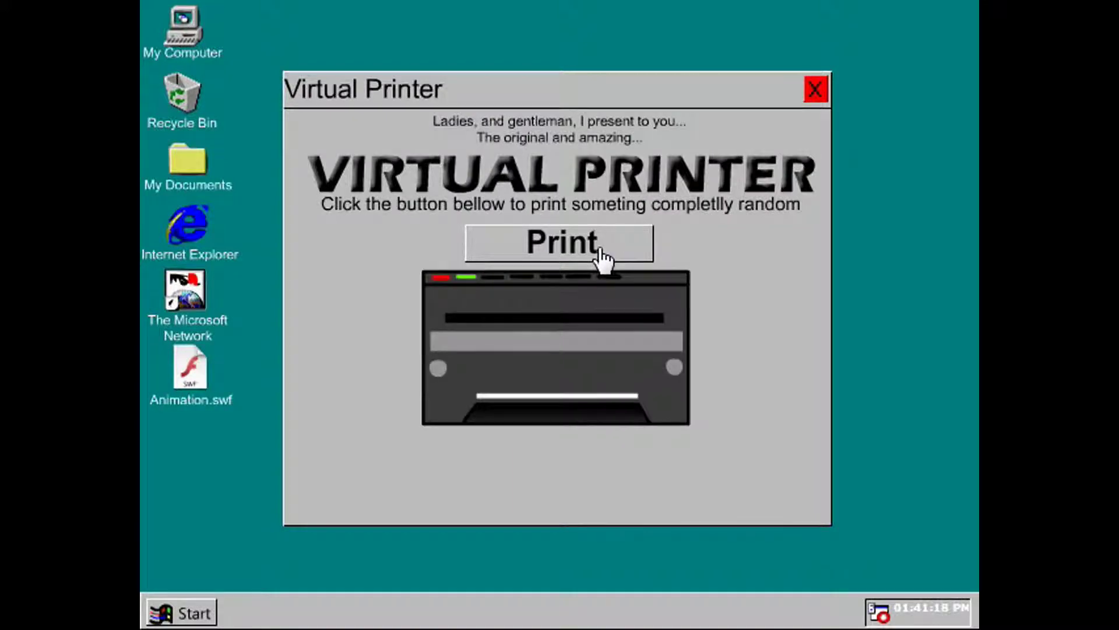
pyautogui.click(598, 247)
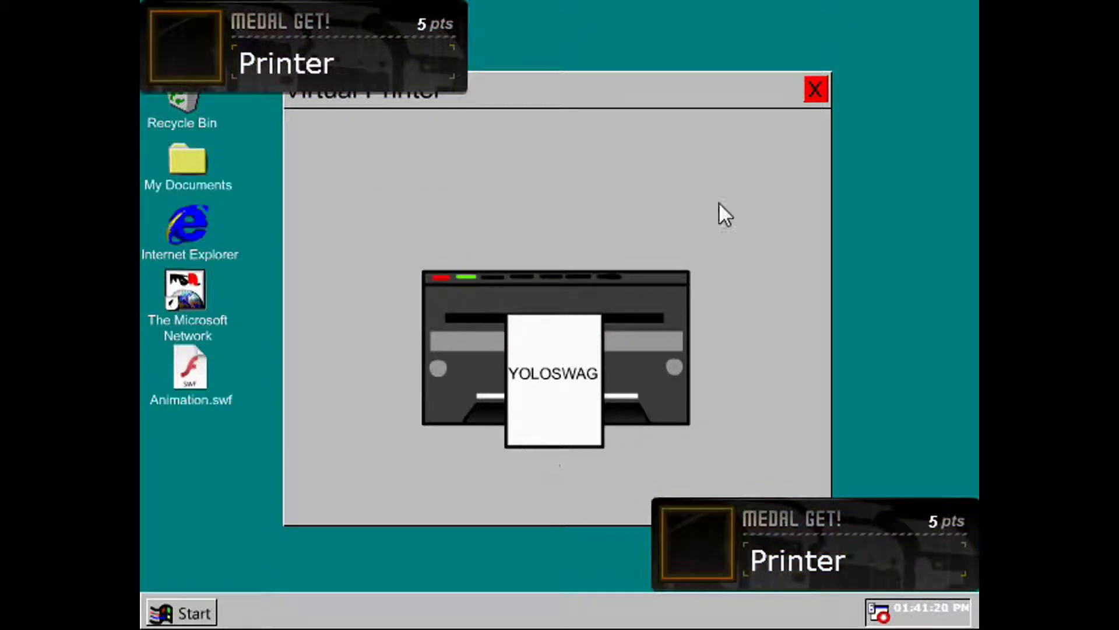
pyautogui.click(815, 88)
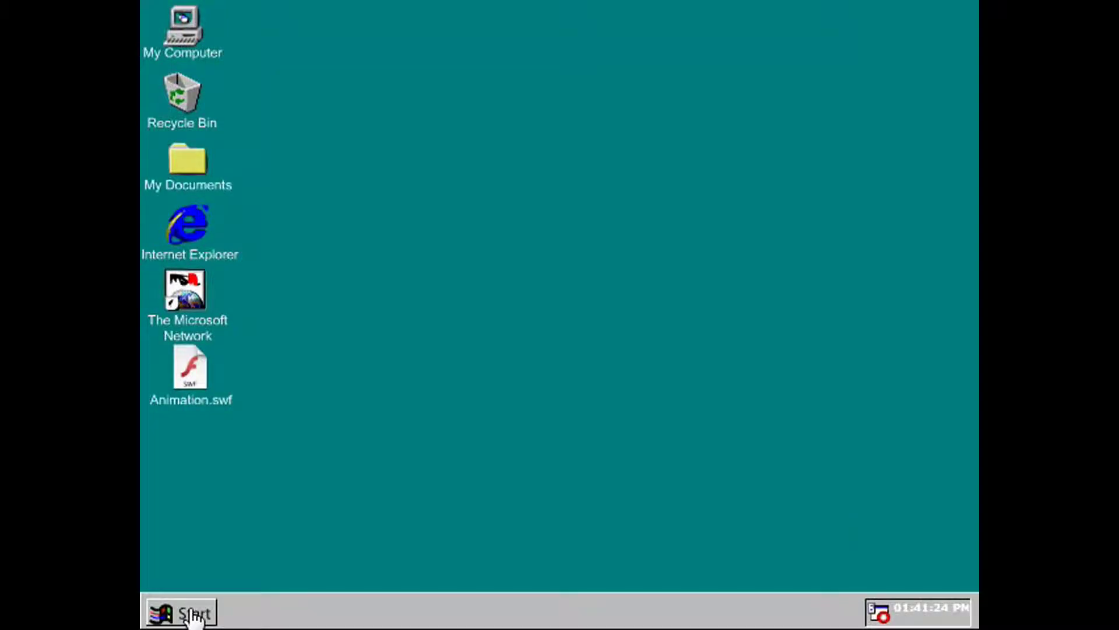
pyautogui.click(192, 611)
# Toast a slice of bread in Virtual Toaster for the Toaster medal, then close it.
pyautogui.click(297, 518)
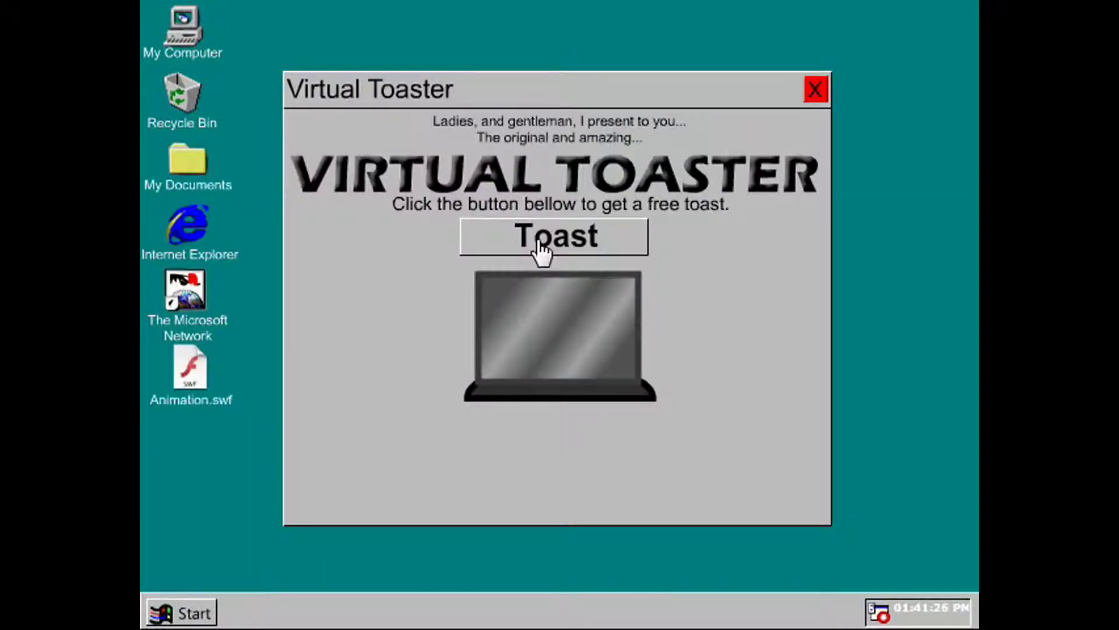
pyautogui.click(535, 238)
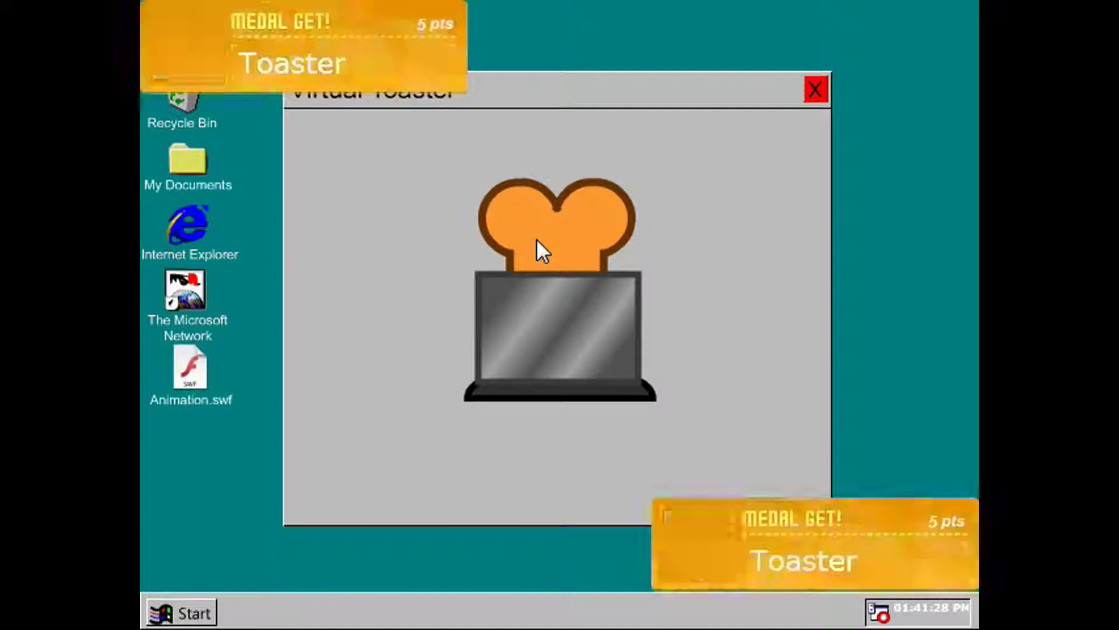
pyautogui.click(815, 89)
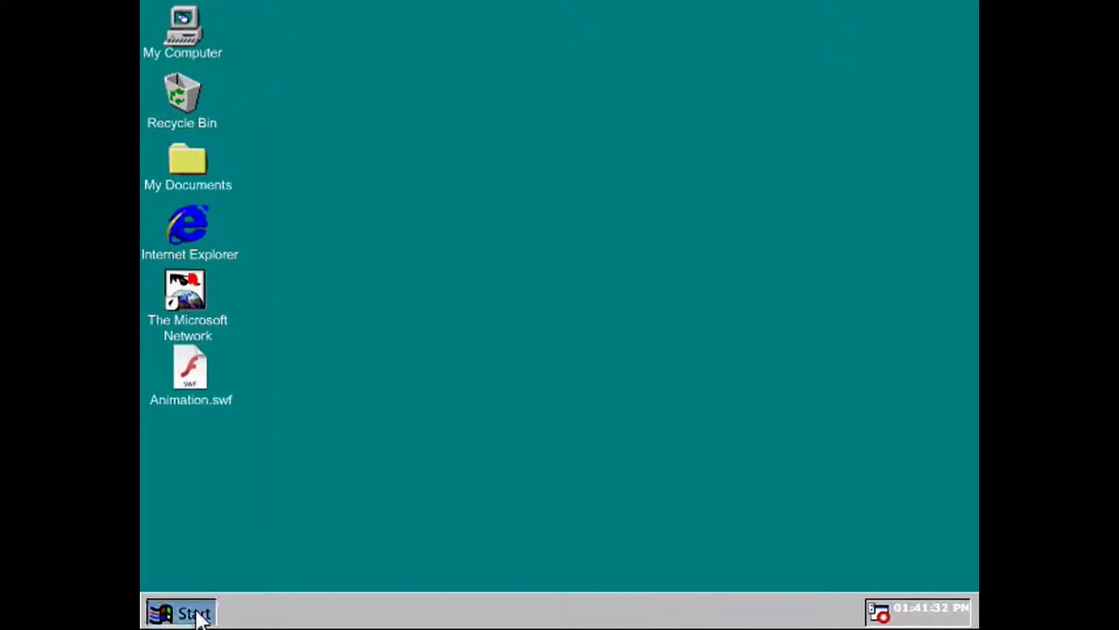
pyautogui.click(185, 612)
# Choose Shut Down to show the shutdown message and earn the final 5-point medal.
pyautogui.click(282, 577)
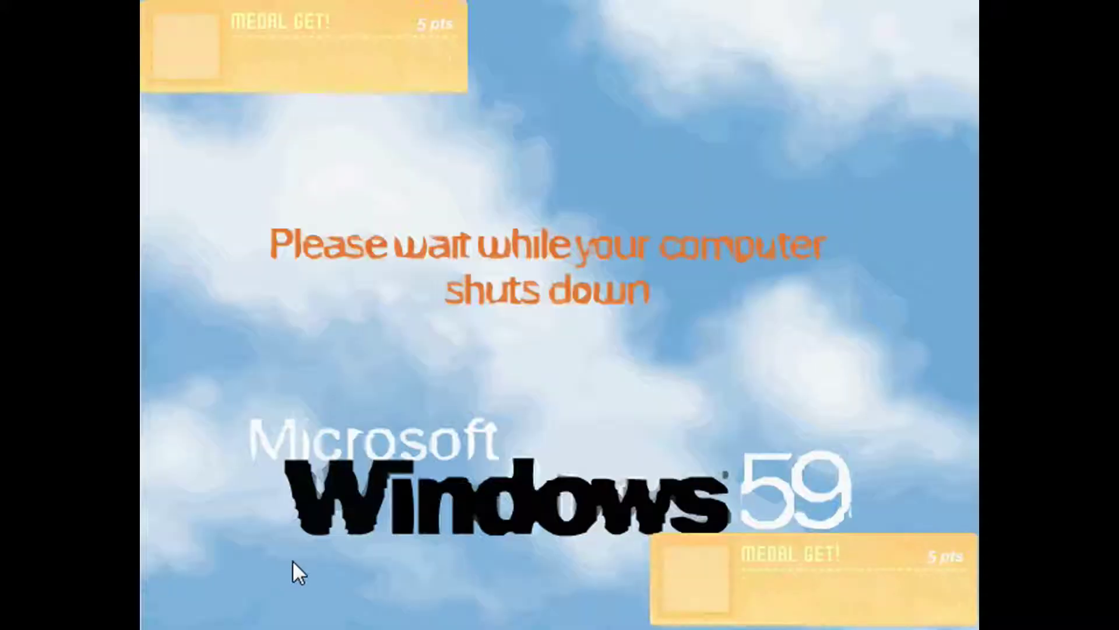